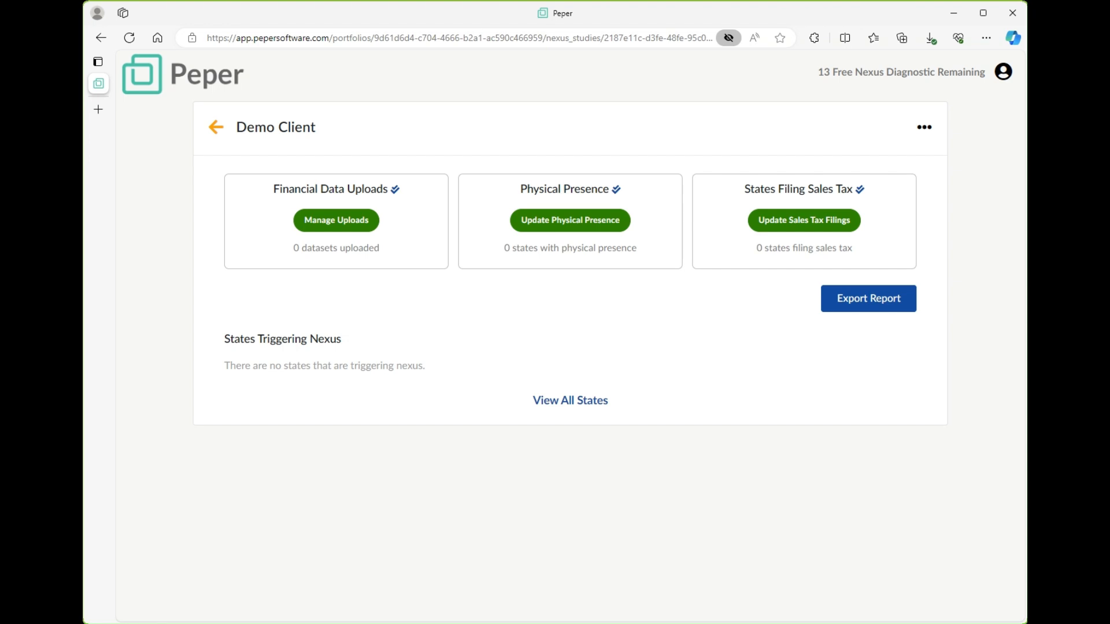
Upload Demo Client.csv to the Demo Client study's financial data as an Invoice CSV, without an upload name
left_click(336, 220)
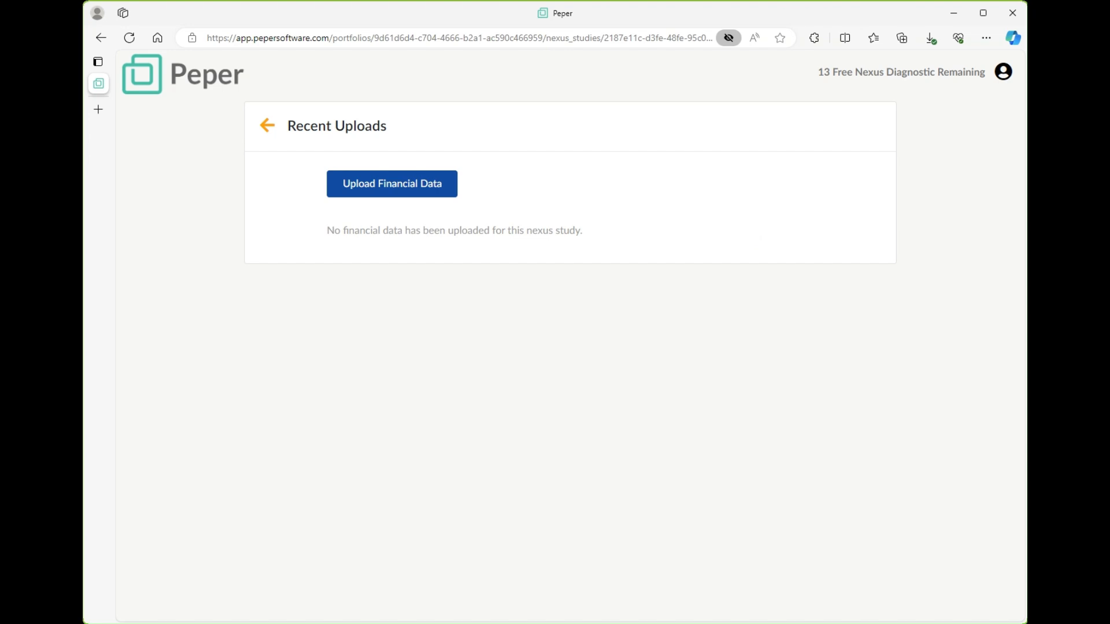
left_click(392, 184)
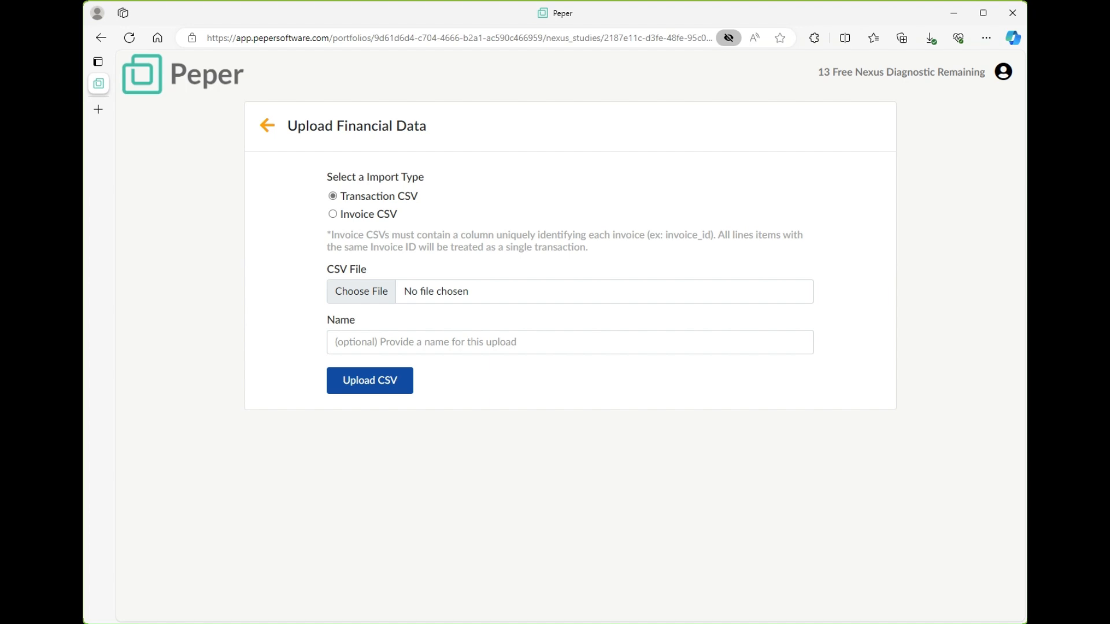
left_click(333, 214)
left_click(361, 291)
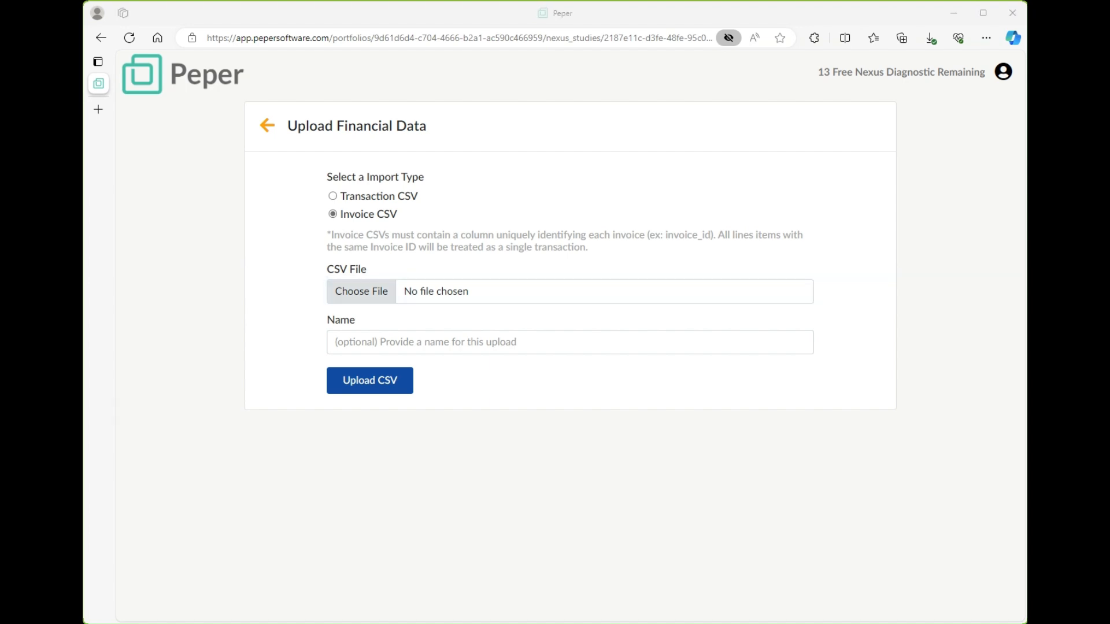
key("Return")
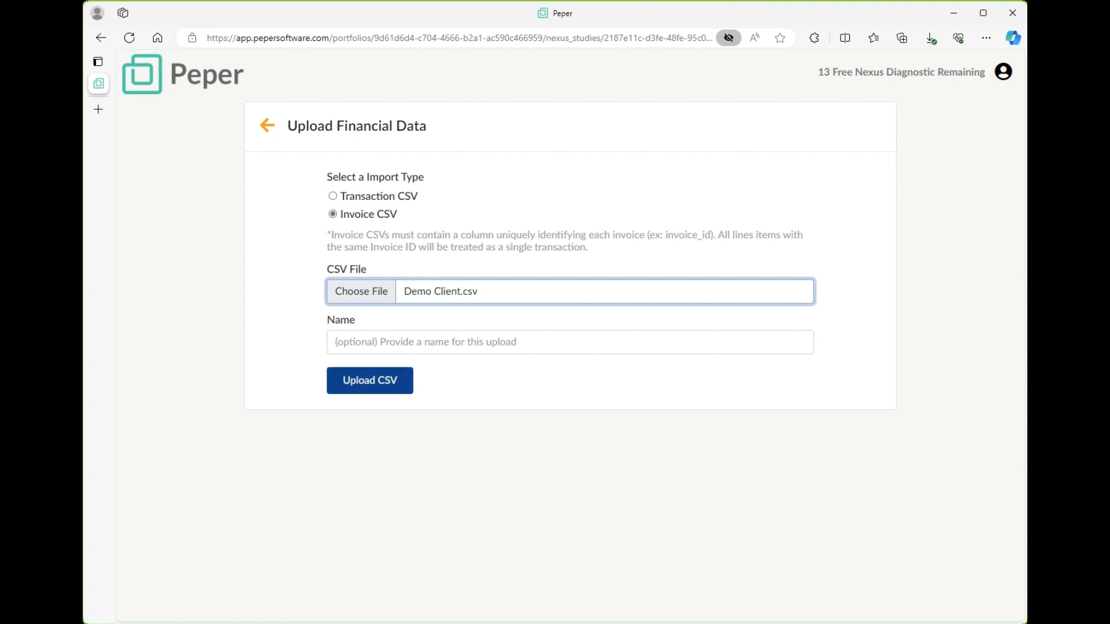
left_click(370, 380)
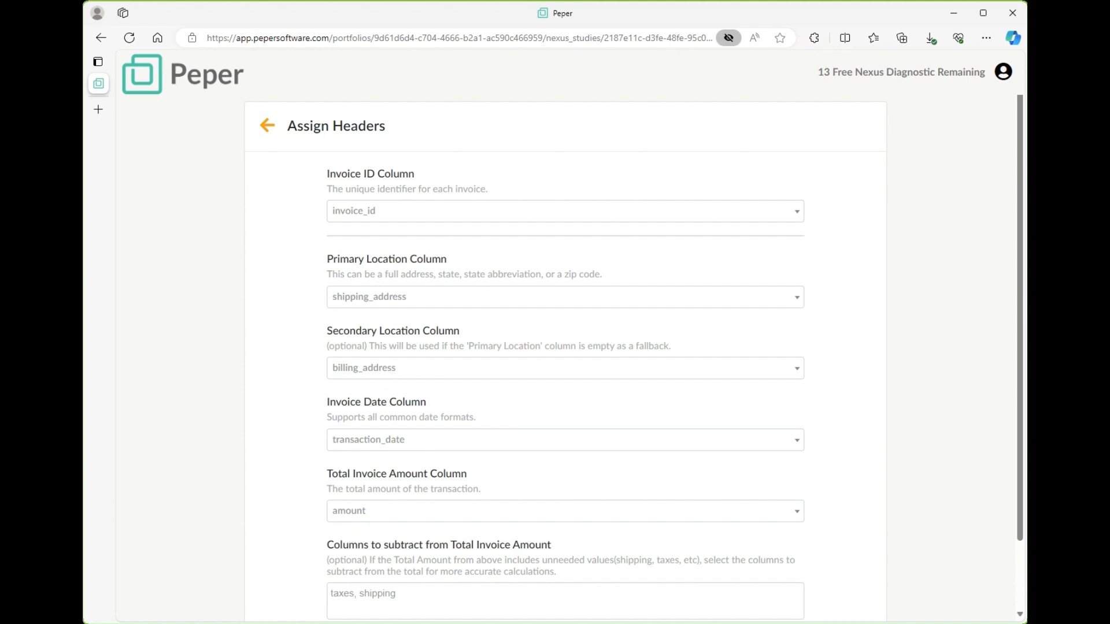
Assign the Invoice ID header as the invoice identifier and Ship To State as the primary location column
key("Return")
key("Down")
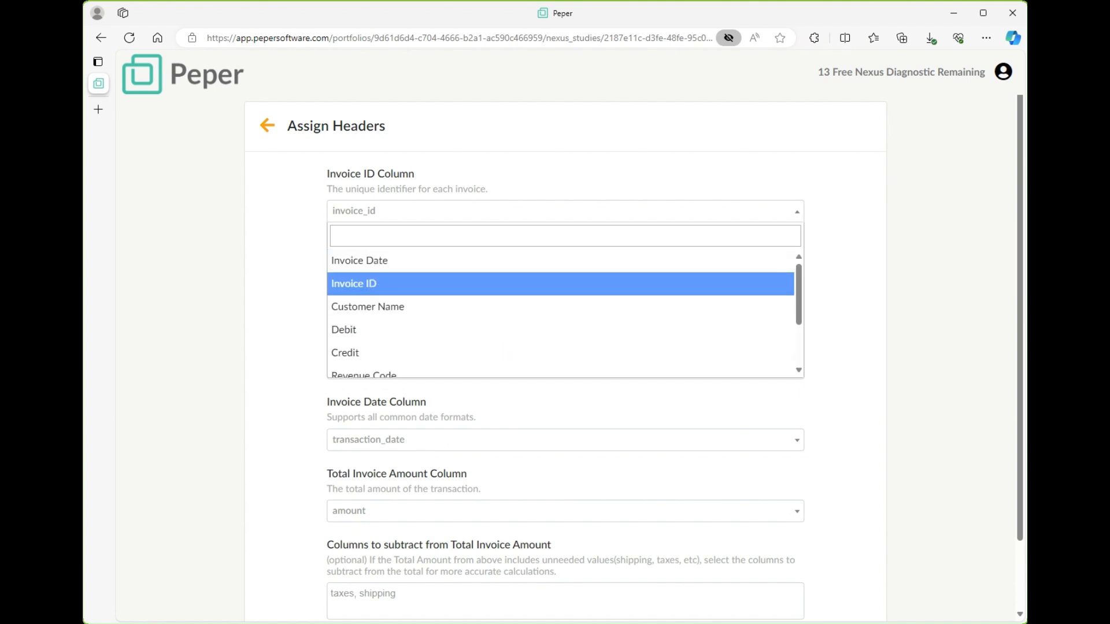
key("Return")
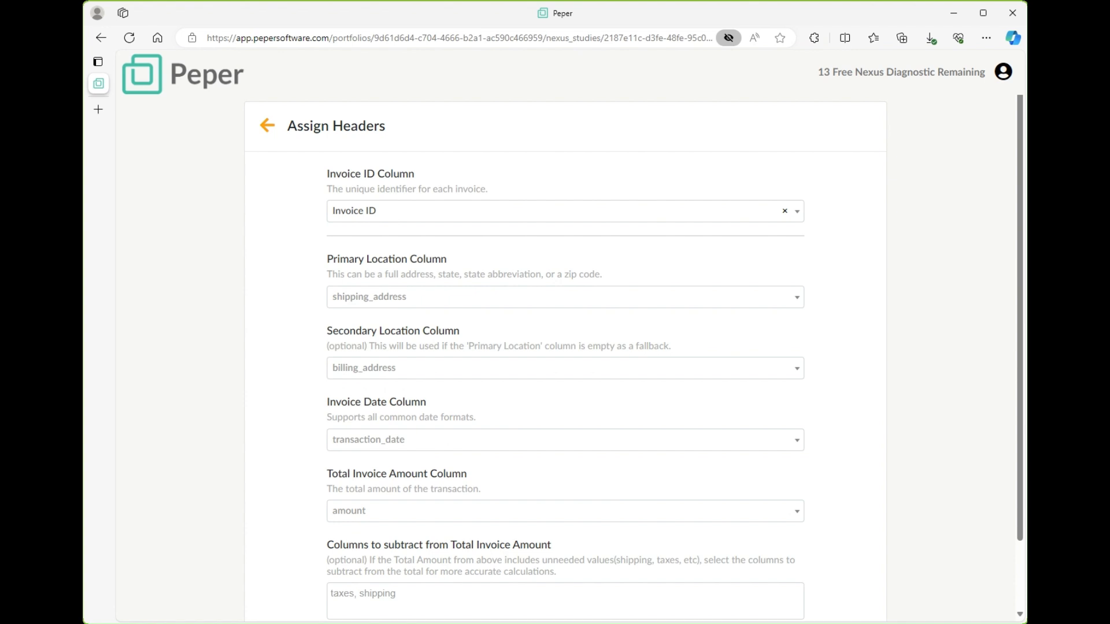
scroll(566, 358, "down", 2)
left_click(565, 233)
scroll(565, 329, "down", 2)
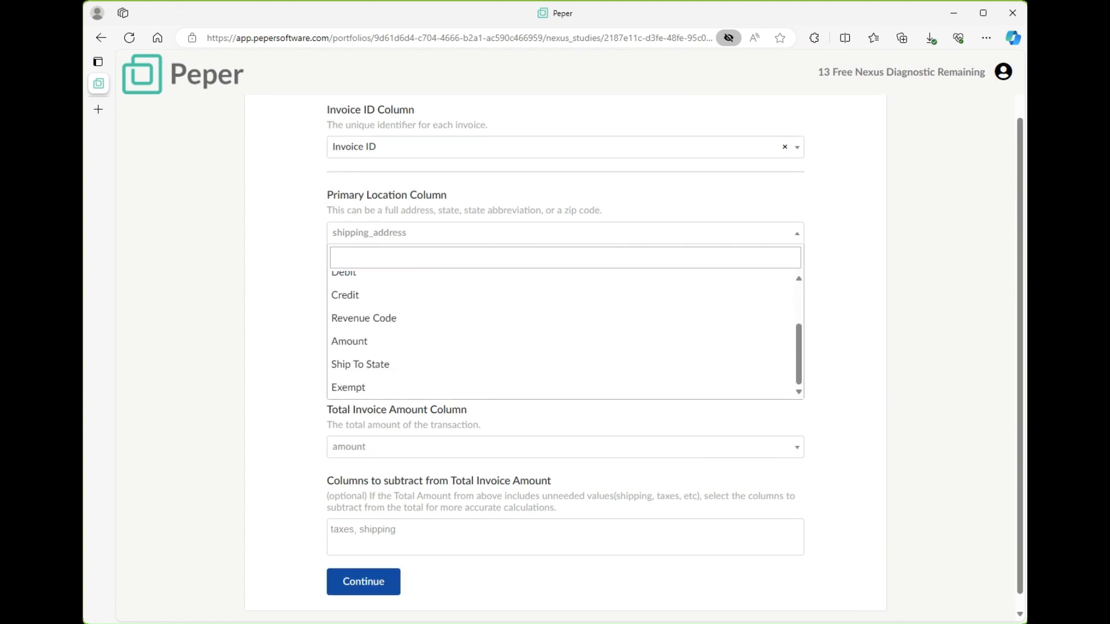
left_click(361, 365)
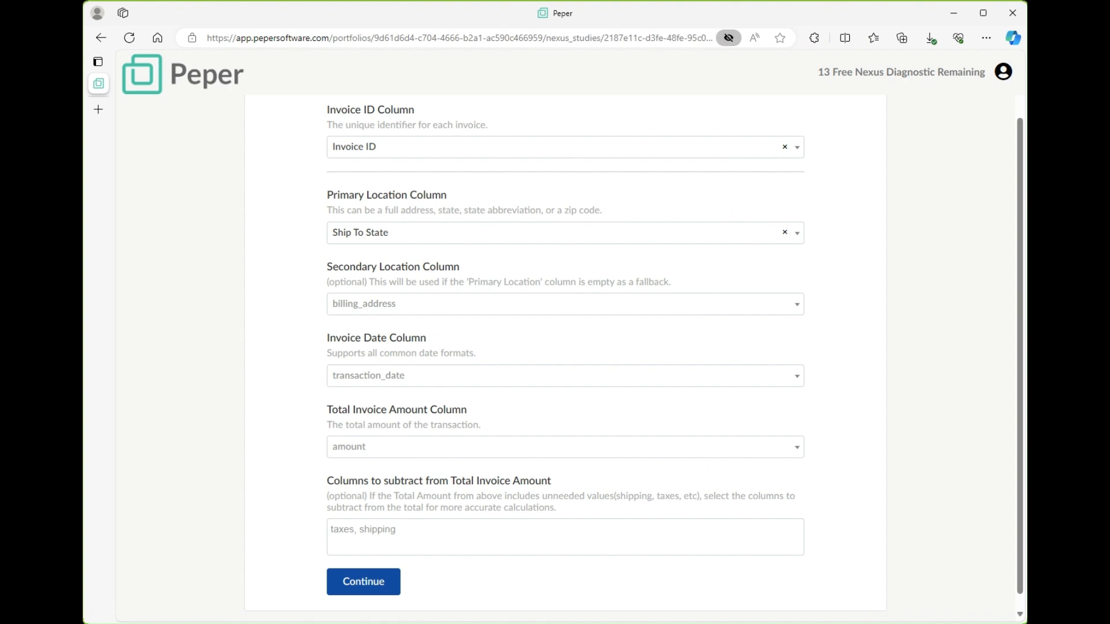
Assign Invoice Date as the invoice date column and Amount as the total invoice amount column, and continue to the exemptions
left_click(565, 376)
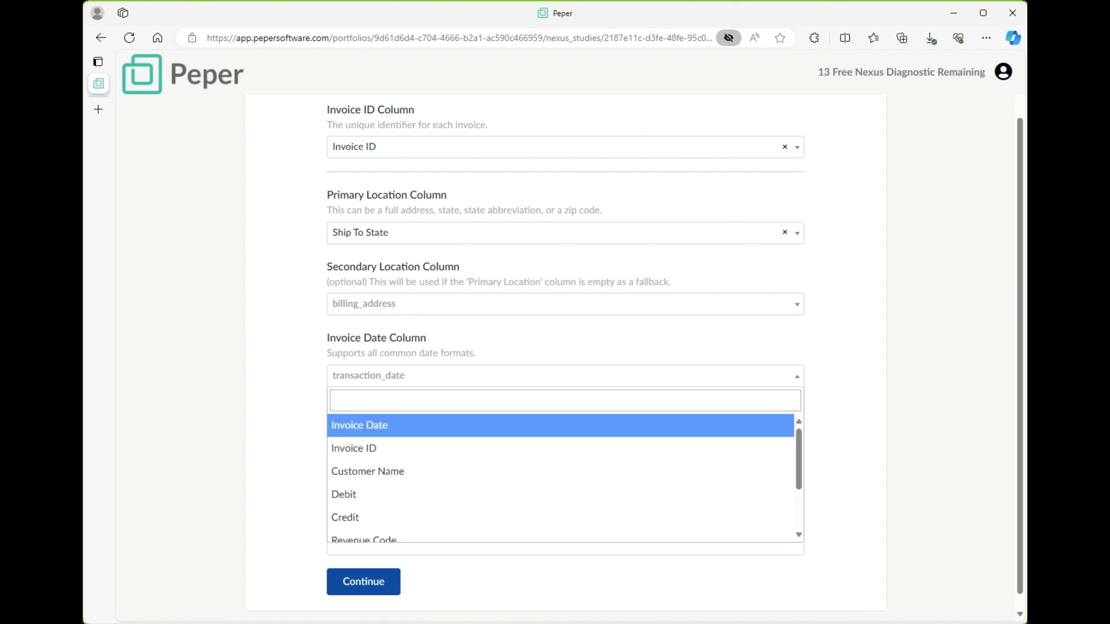
scroll(566, 494, "down", 1)
scroll(561, 484, "down", 1)
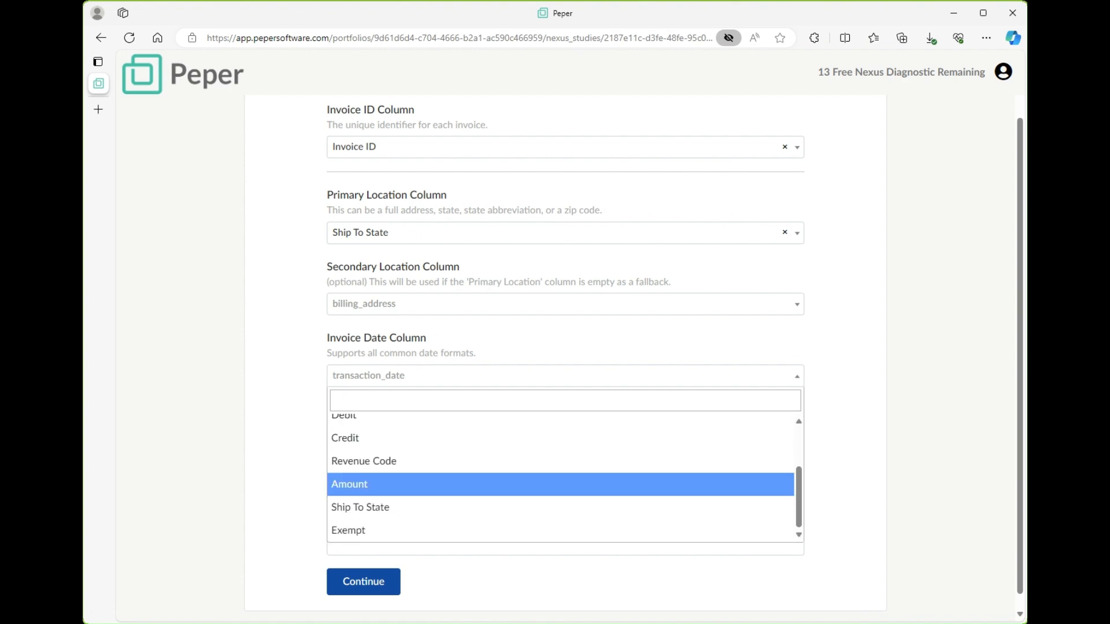
scroll(561, 484, "up", 2)
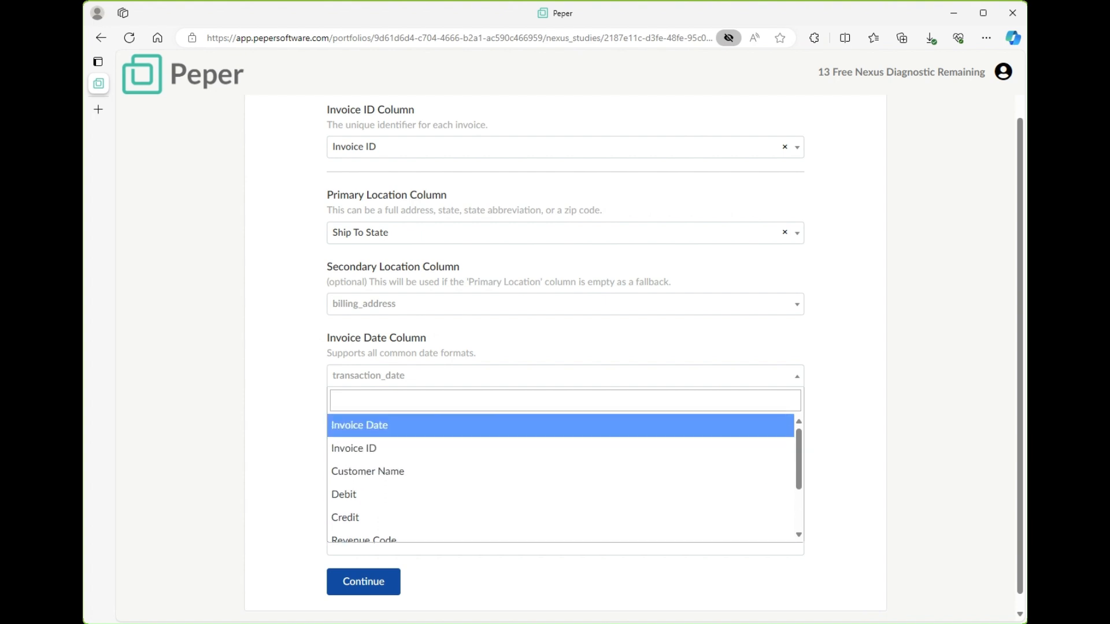
left_click(561, 425)
left_click(566, 447)
scroll(561, 518, "down", 2)
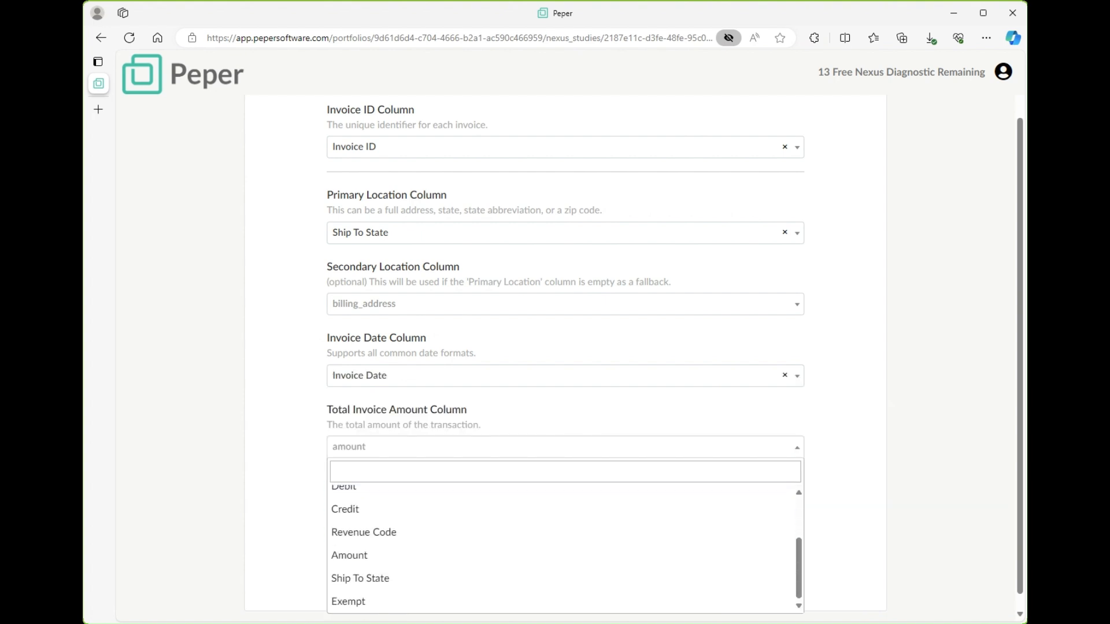
left_click(561, 555)
scroll(561, 555, "down", 1)
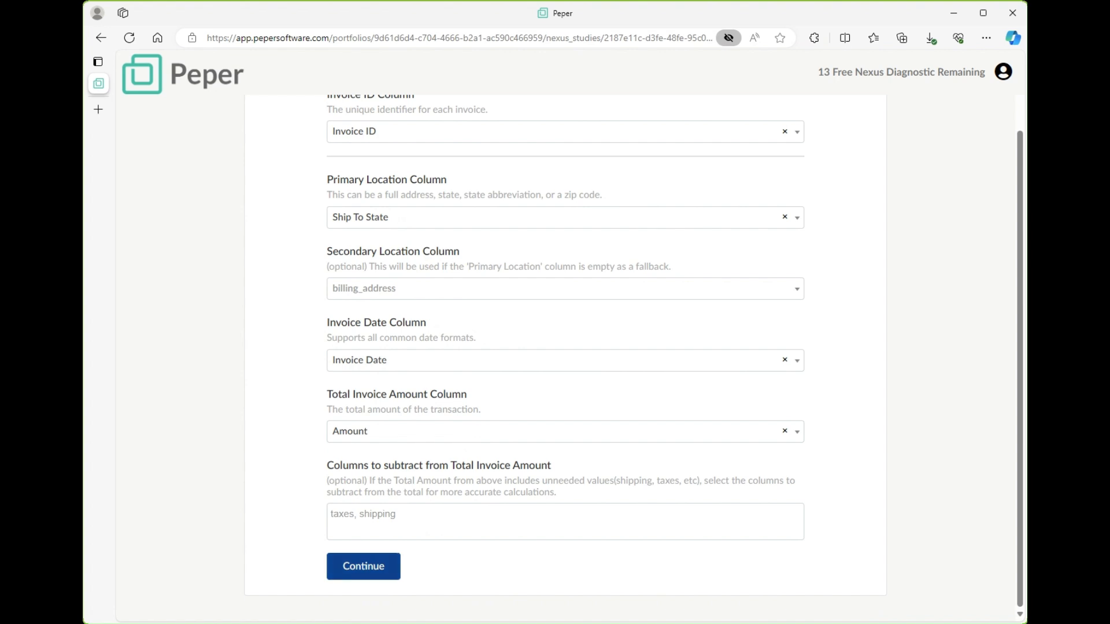
left_click(363, 566)
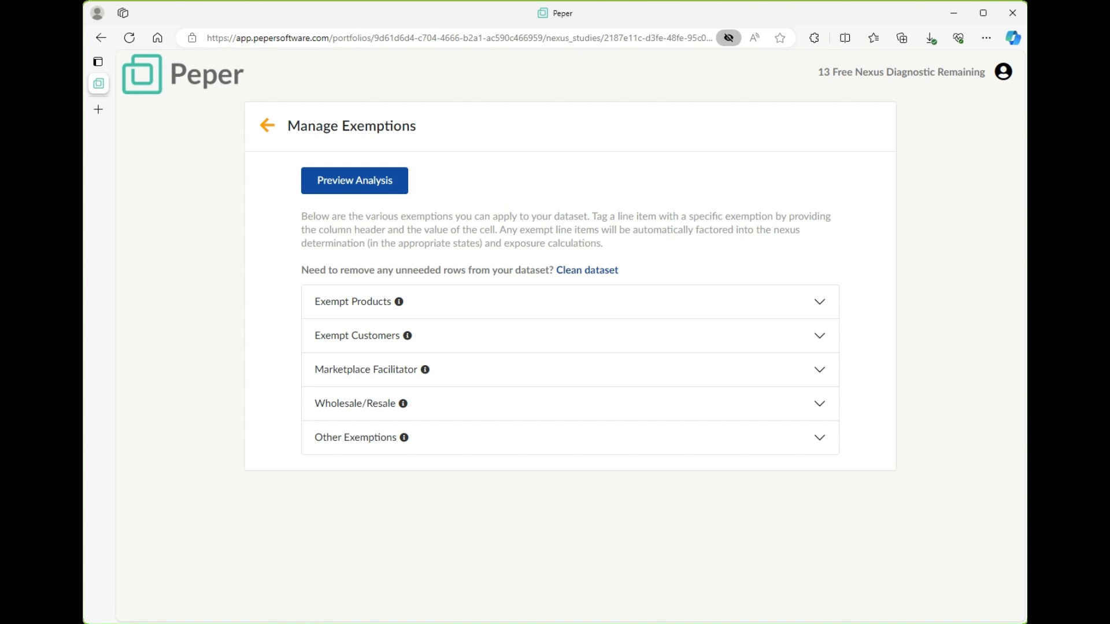
Add an exempt products filter that tags line items whose Exempt column has the value x in all states
left_click(569, 301)
left_click(388, 362)
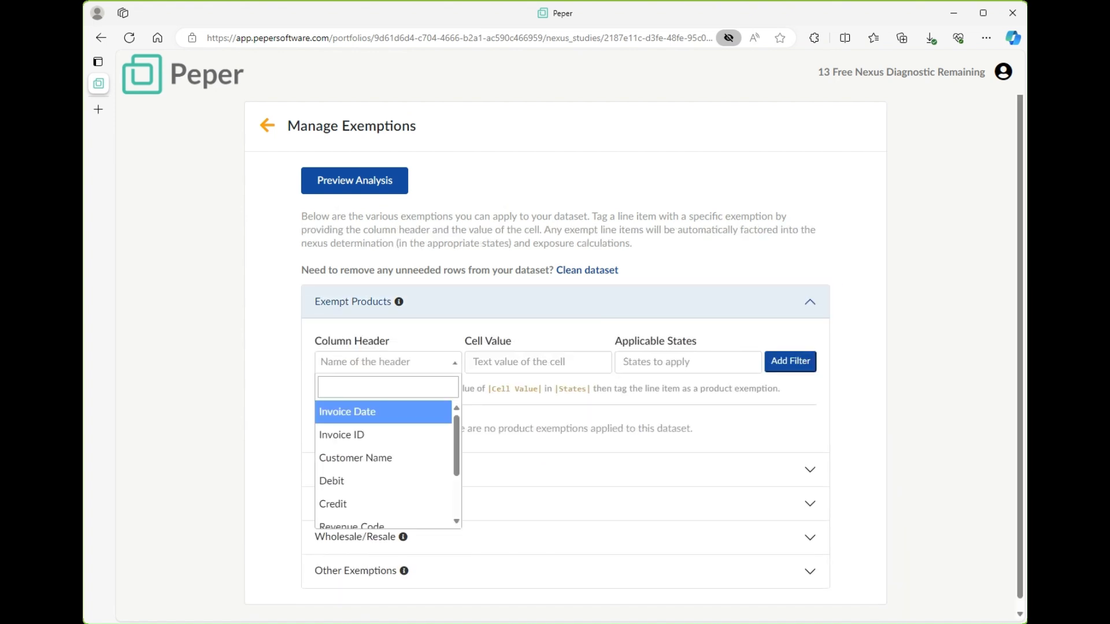
scroll(384, 463, "down", 1)
left_click(370, 518)
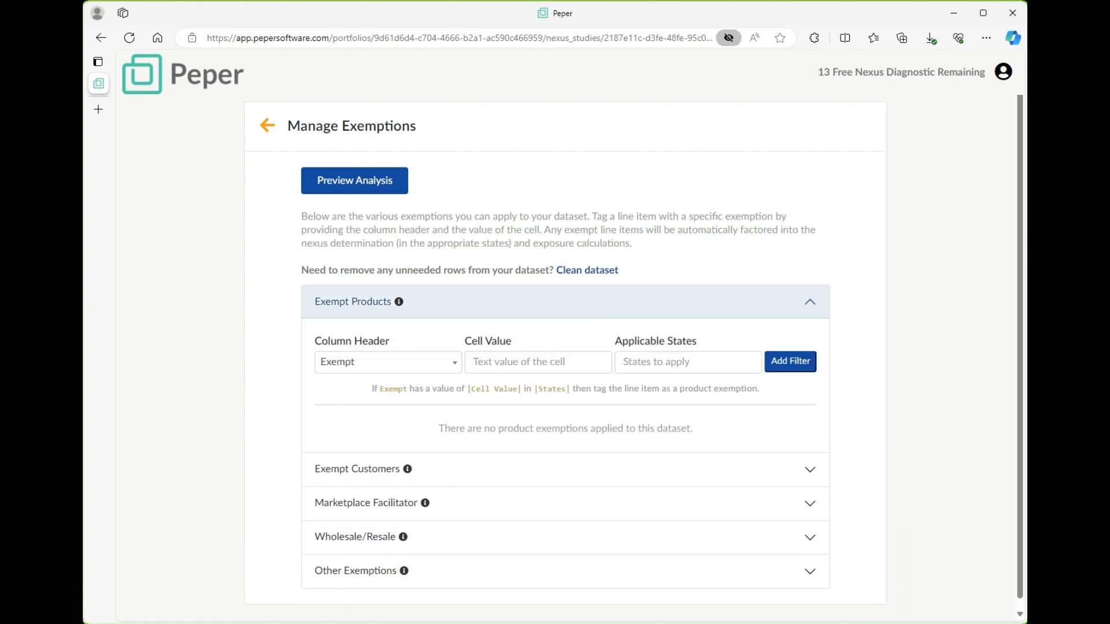
left_click(475, 362)
type("x")
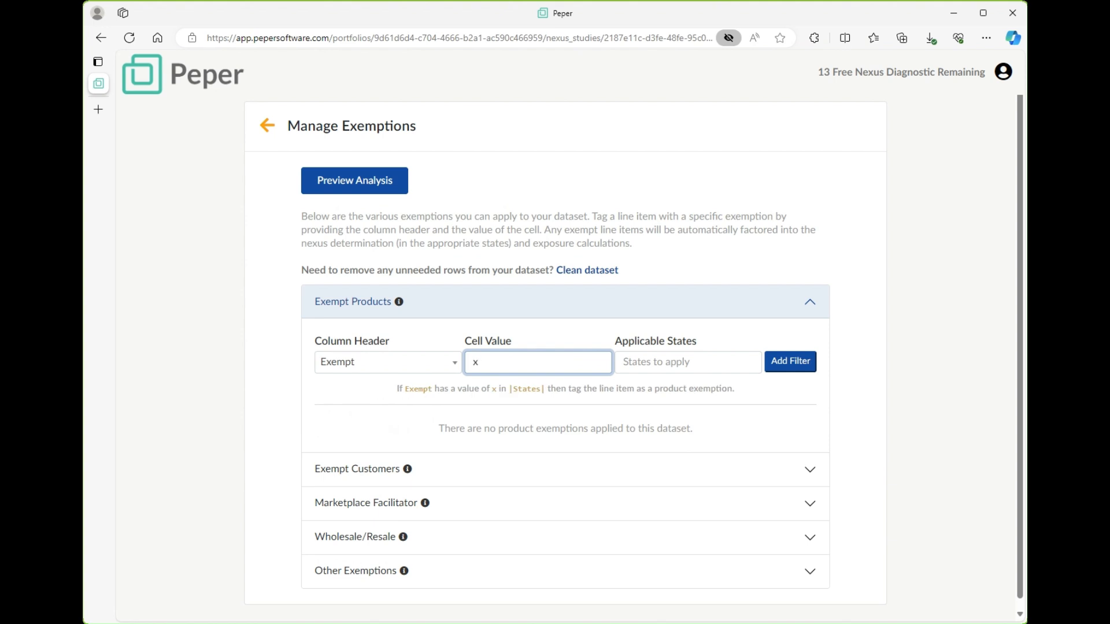
left_click(688, 362)
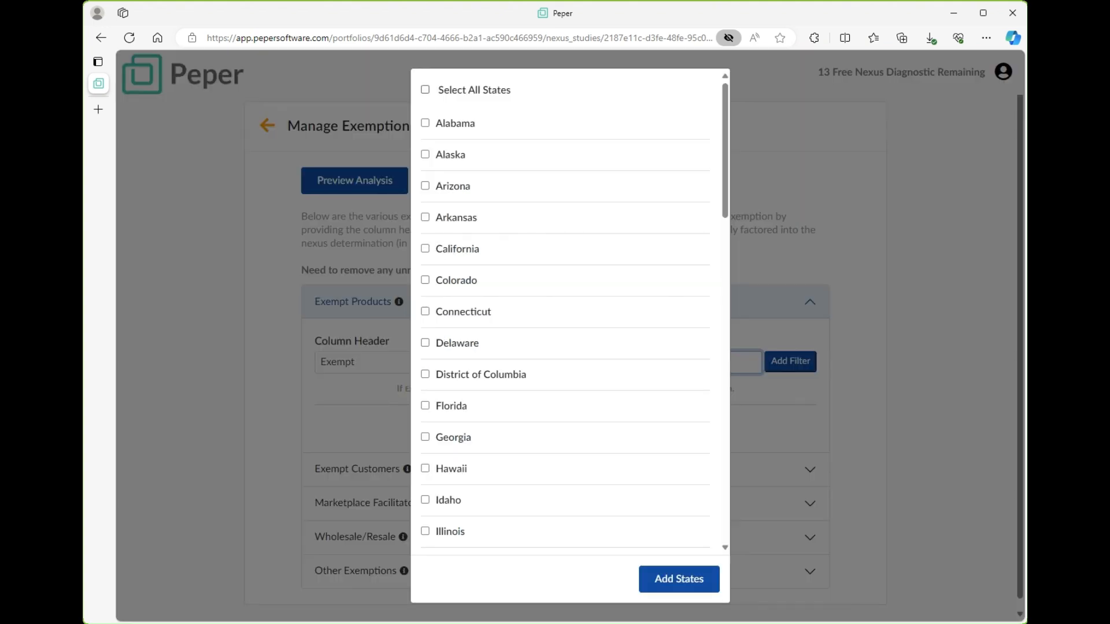
left_click(426, 90)
left_click(679, 579)
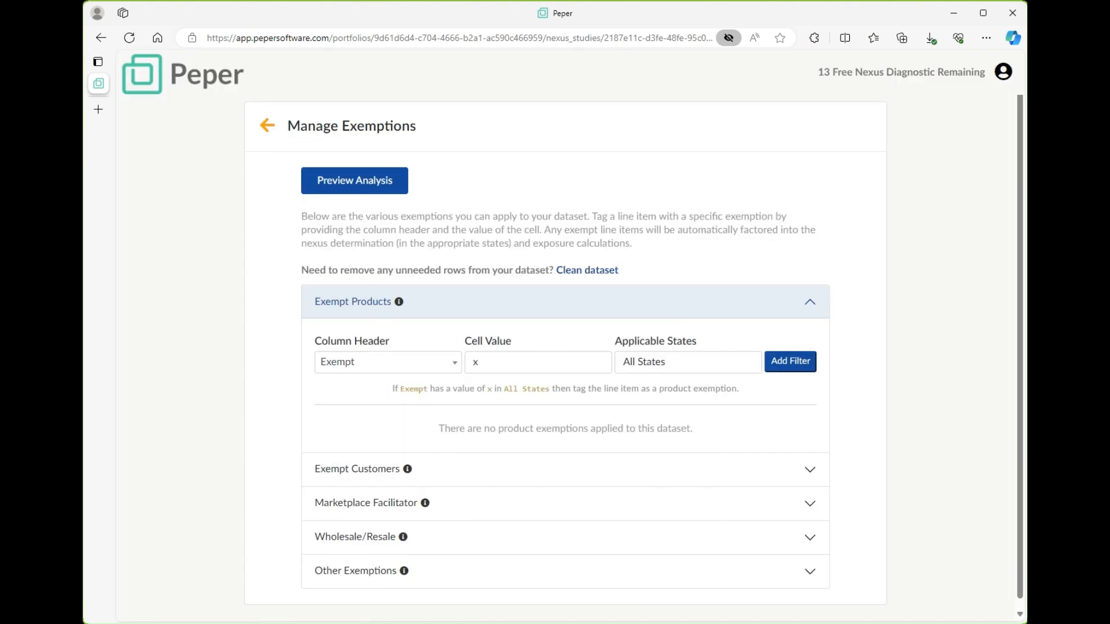
left_click(790, 362)
Preview the analysis with the assigned headers and exemption rule, and start it
scroll(566, 357, "down", 1)
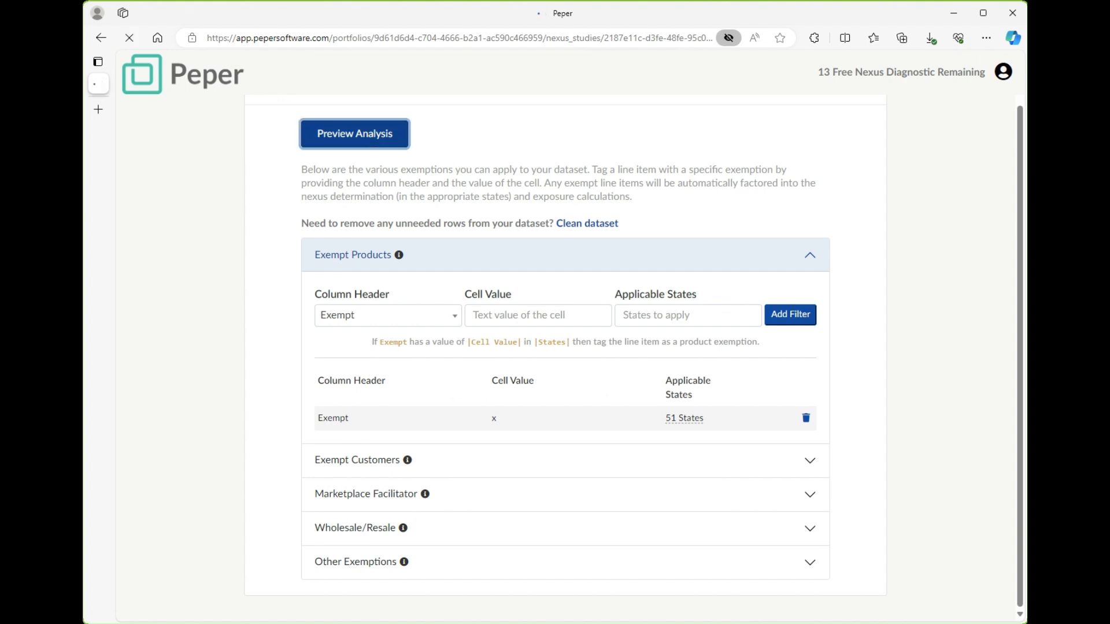
left_click(355, 133)
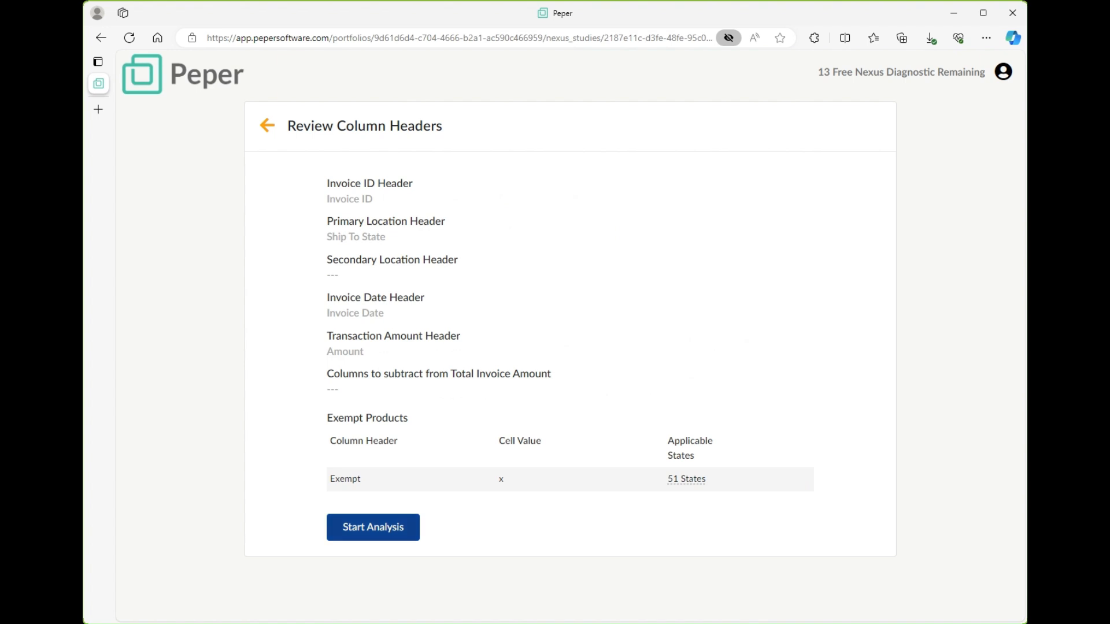
left_click(373, 526)
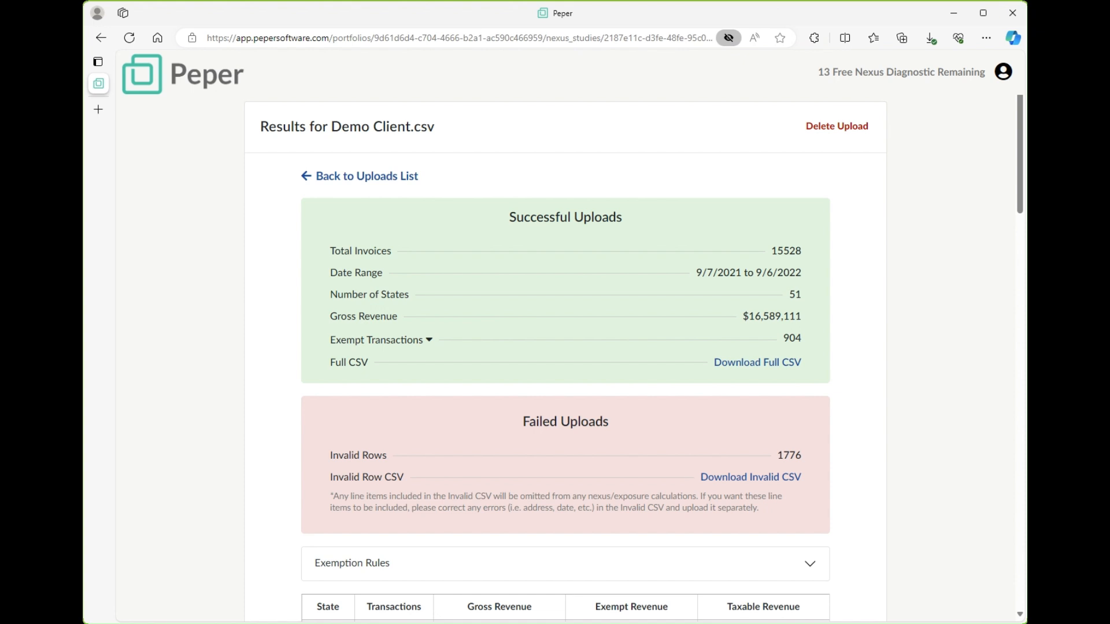
Examine the upload results and the state-by-state revenue table for Demo Client.csv, and return to the Demo Client overview
scroll(565, 359, "down", 5)
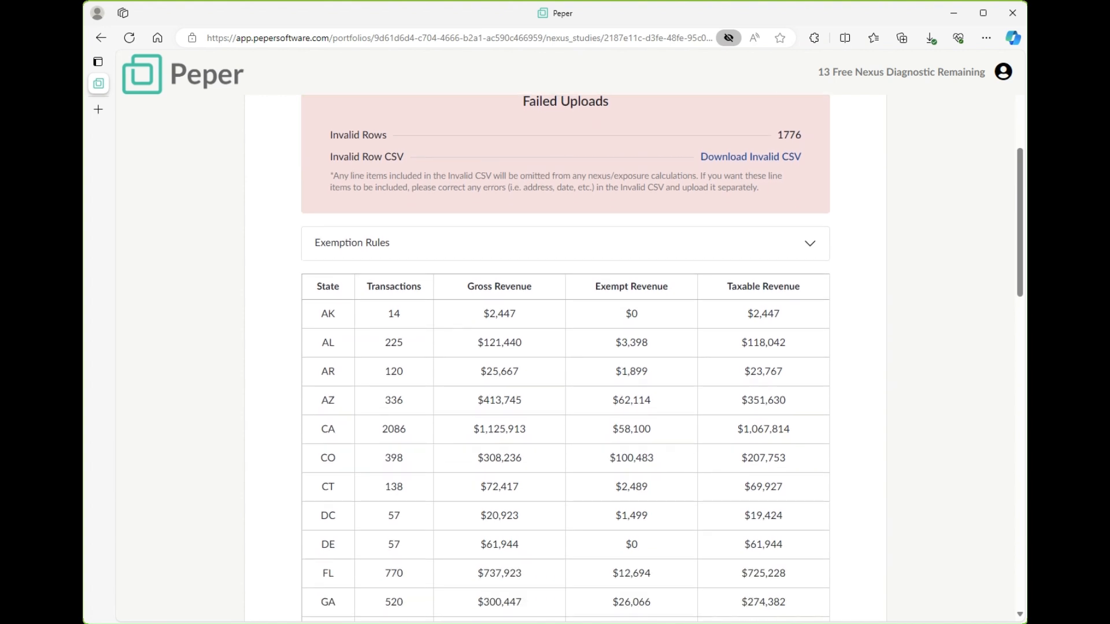
scroll(565, 359, "down", 2)
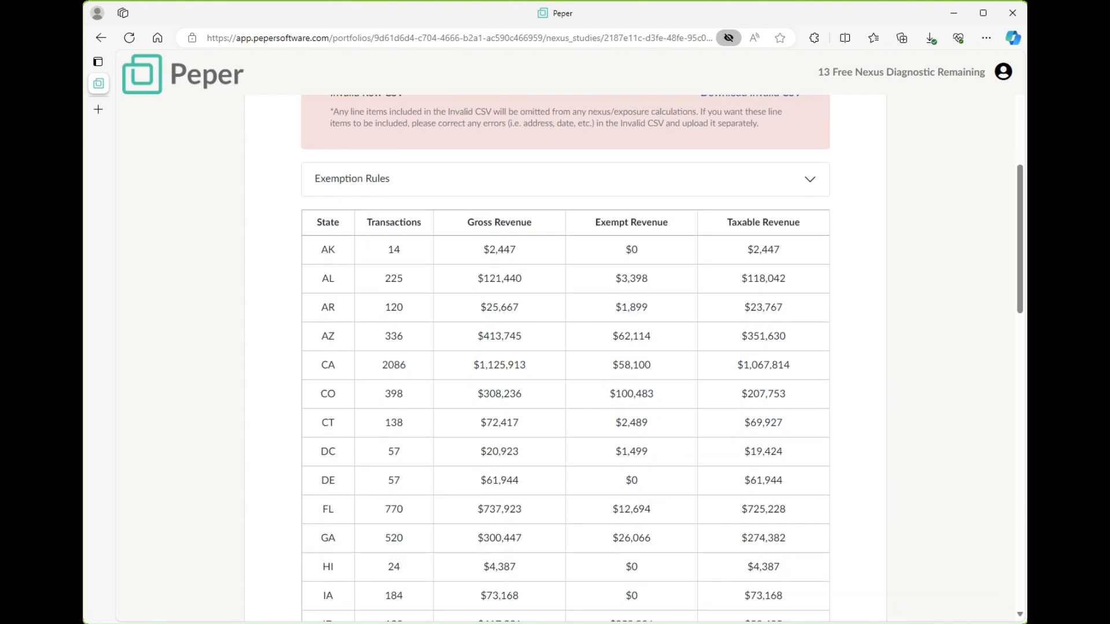
scroll(565, 359, "down", 9)
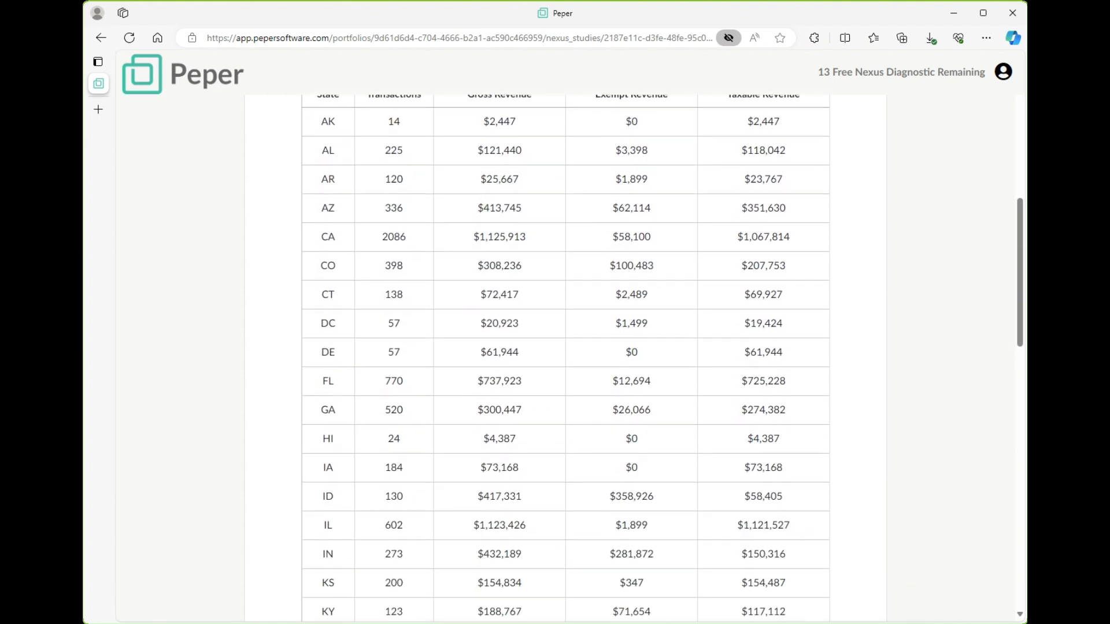
scroll(565, 358, "down", 3)
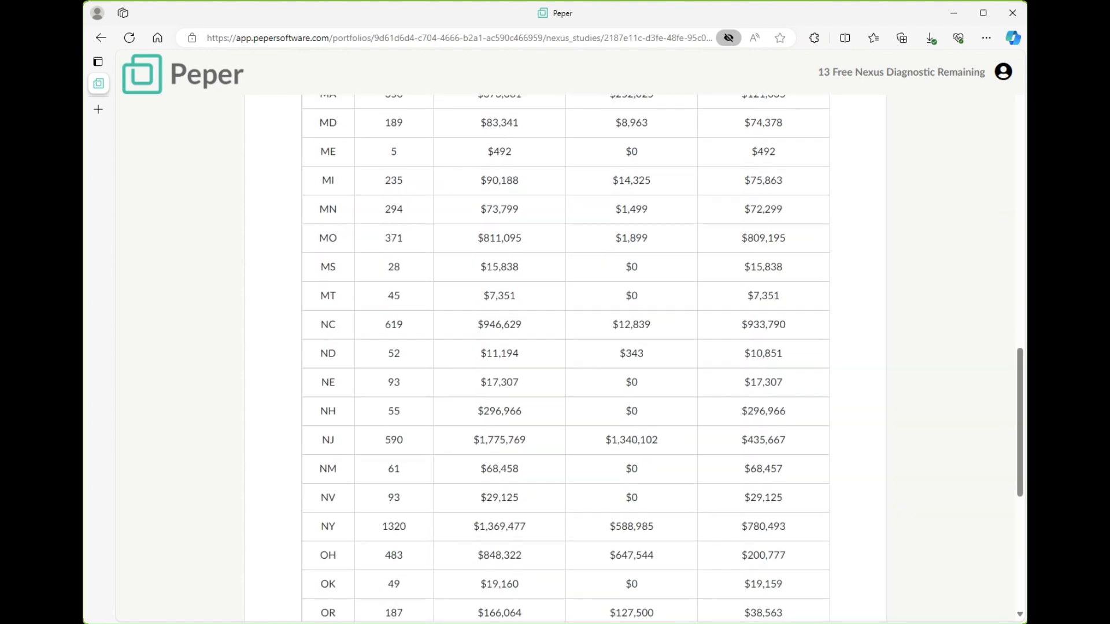
scroll(566, 359, "up", 14)
scroll(566, 358, "up", 6)
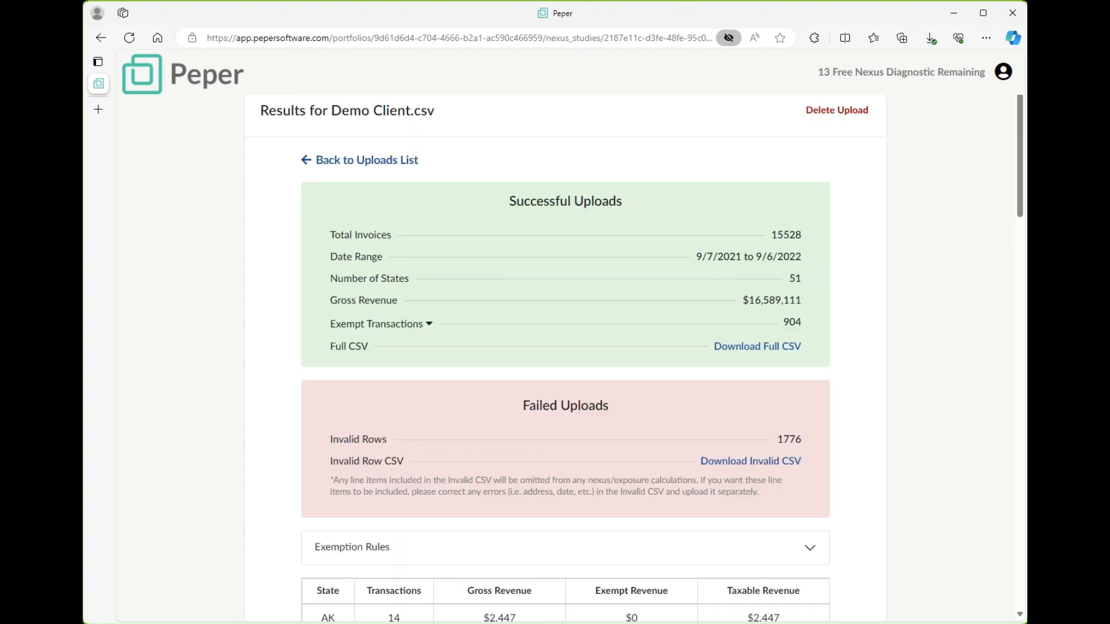
left_click(367, 176)
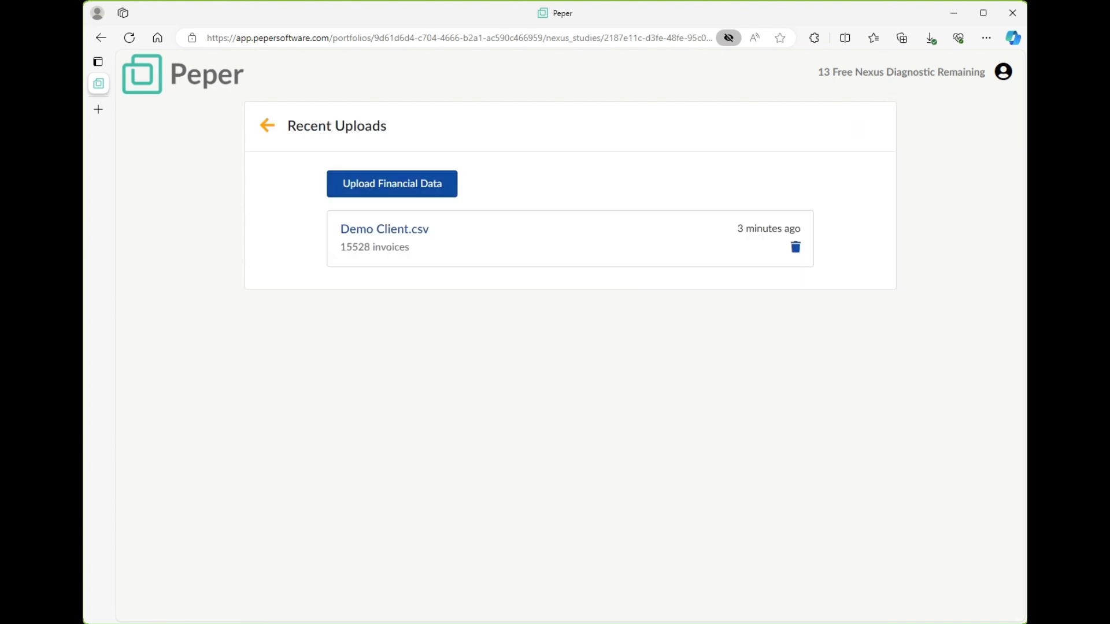
left_click(267, 126)
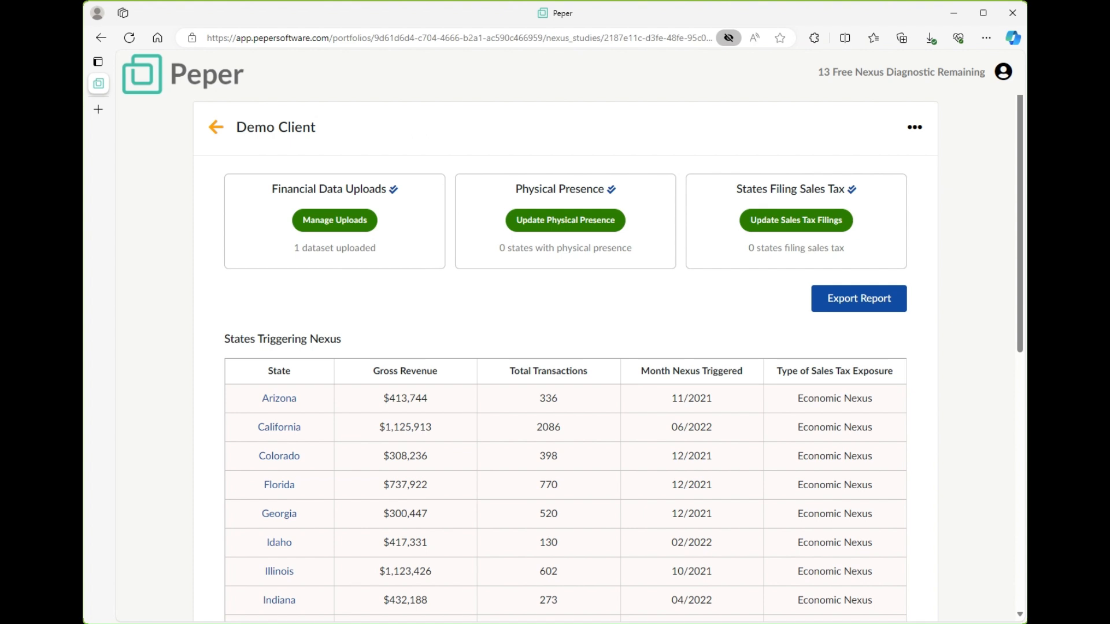
Create a new physical presence entry for the client and name it Employee
left_click(566, 220)
left_click(393, 223)
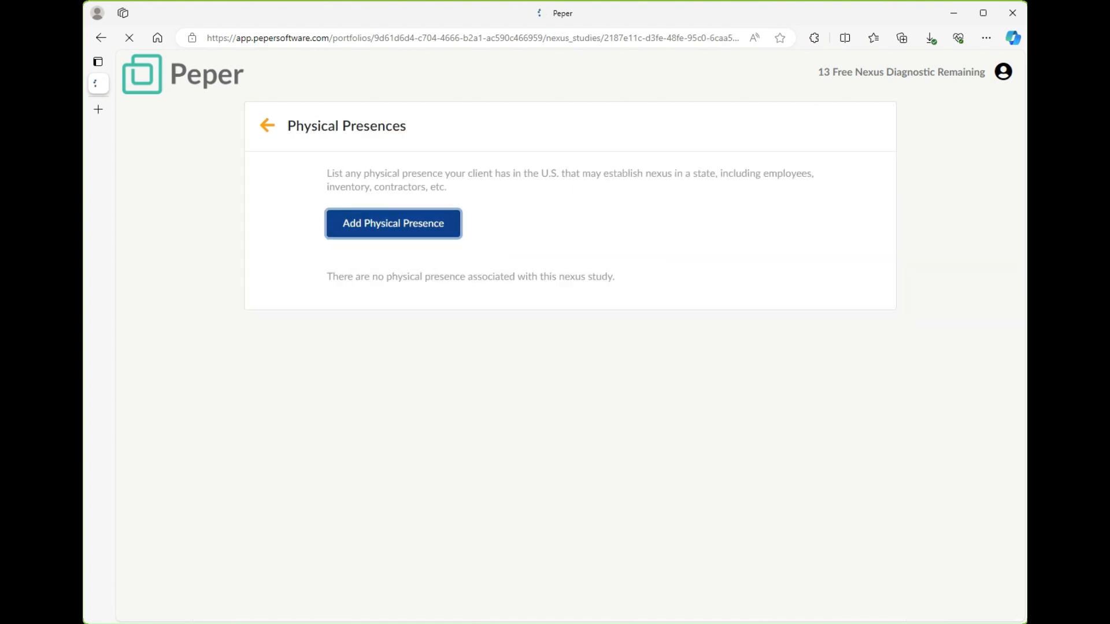
type("E")
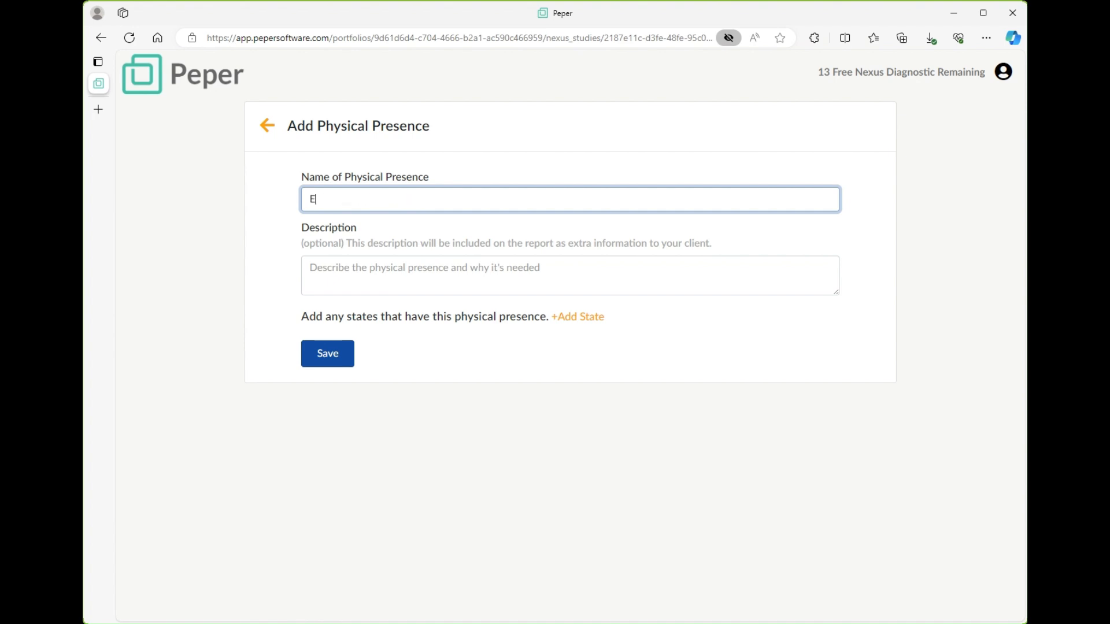
type("m")
type("ployee")
key("Tab")
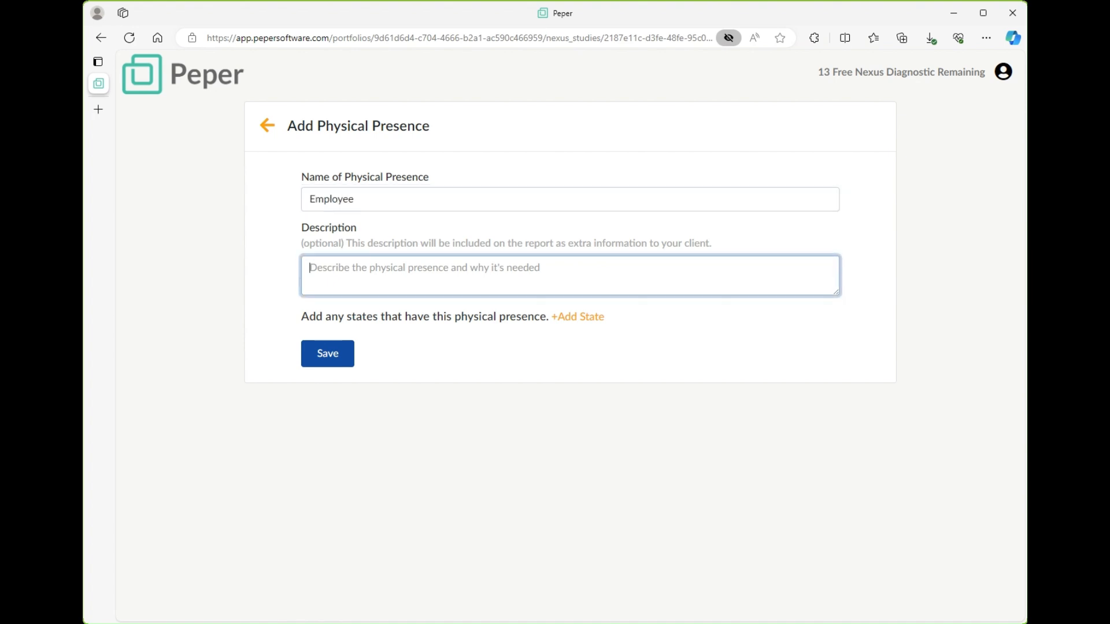
Add Florida to the Employee physical presence with a start date of June 1, 2019, save it, and return to the client overview
left_click(577, 317)
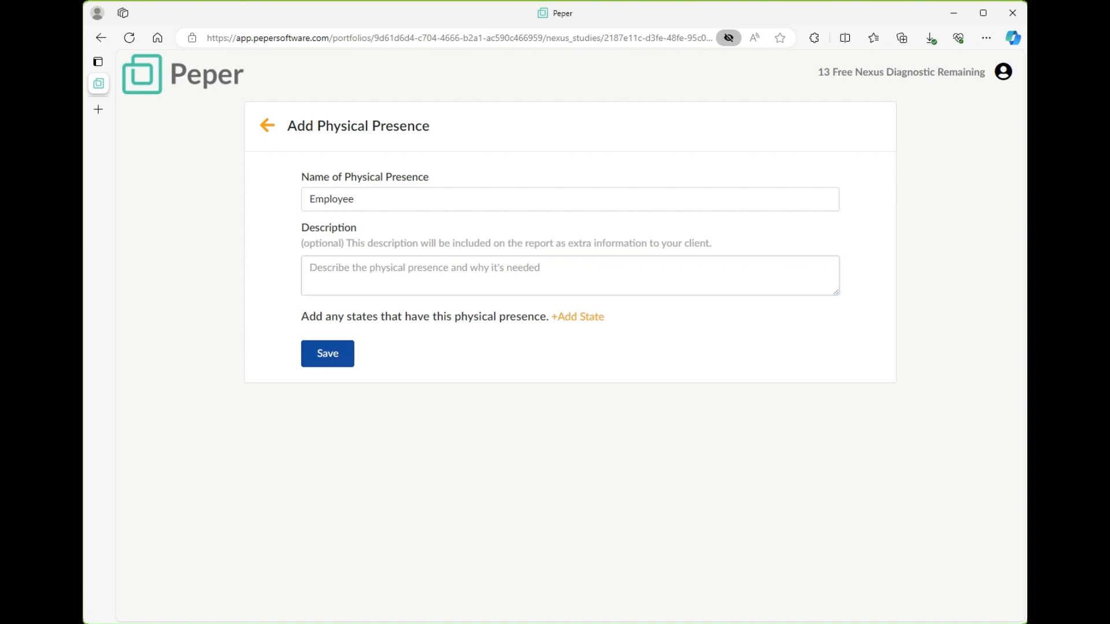
left_click_drag(481, 348, 796, 369)
left_click(389, 368)
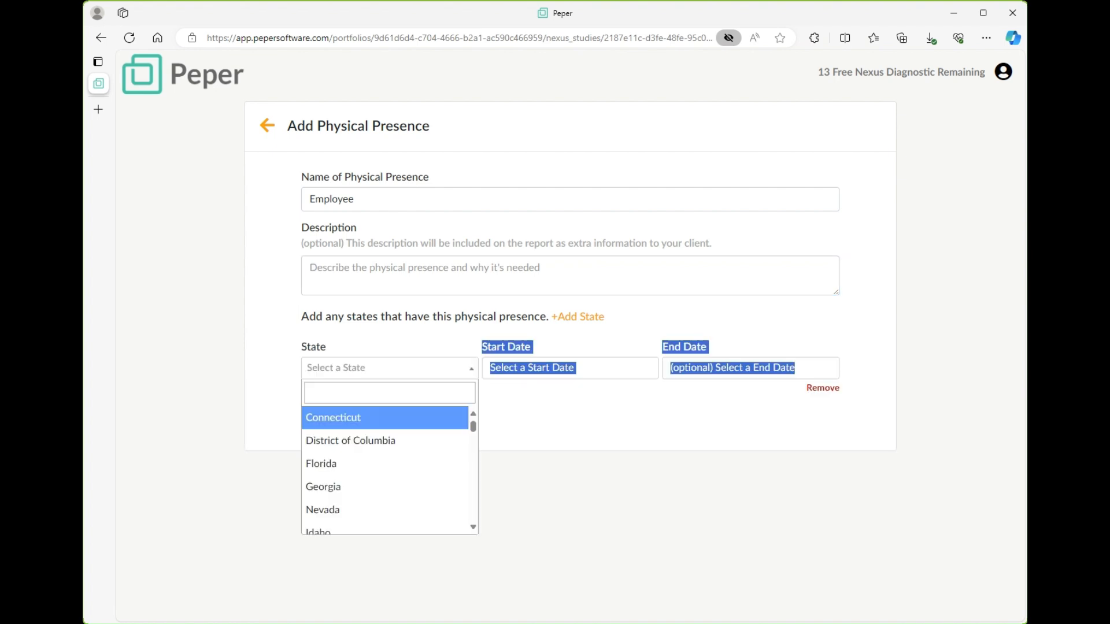
left_click(347, 465)
left_click(555, 369)
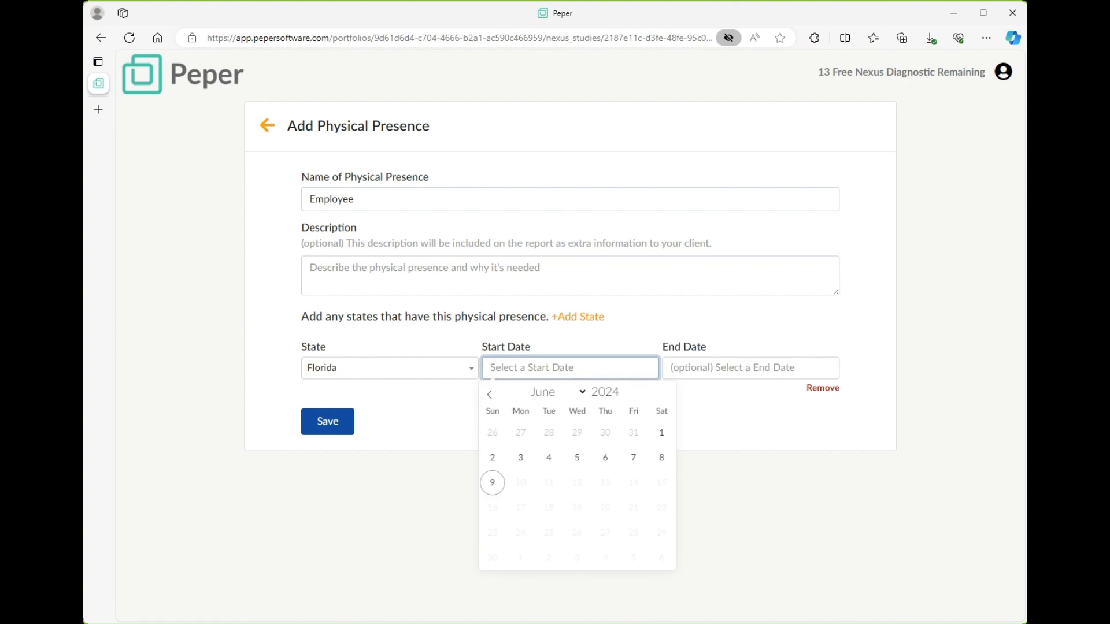
double_click(605, 392)
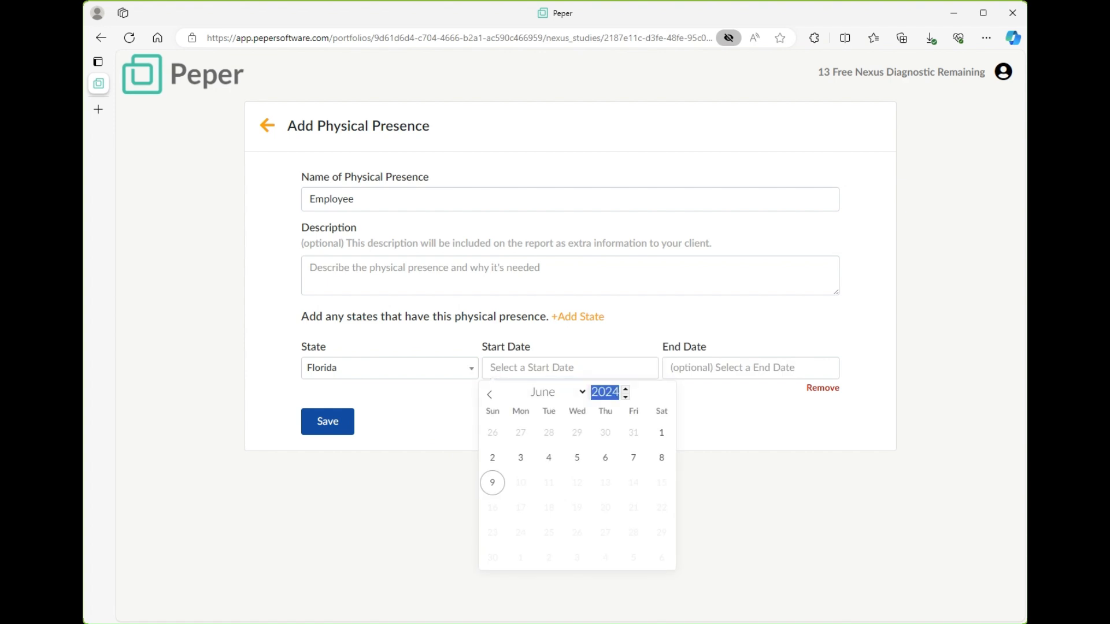
type("2019")
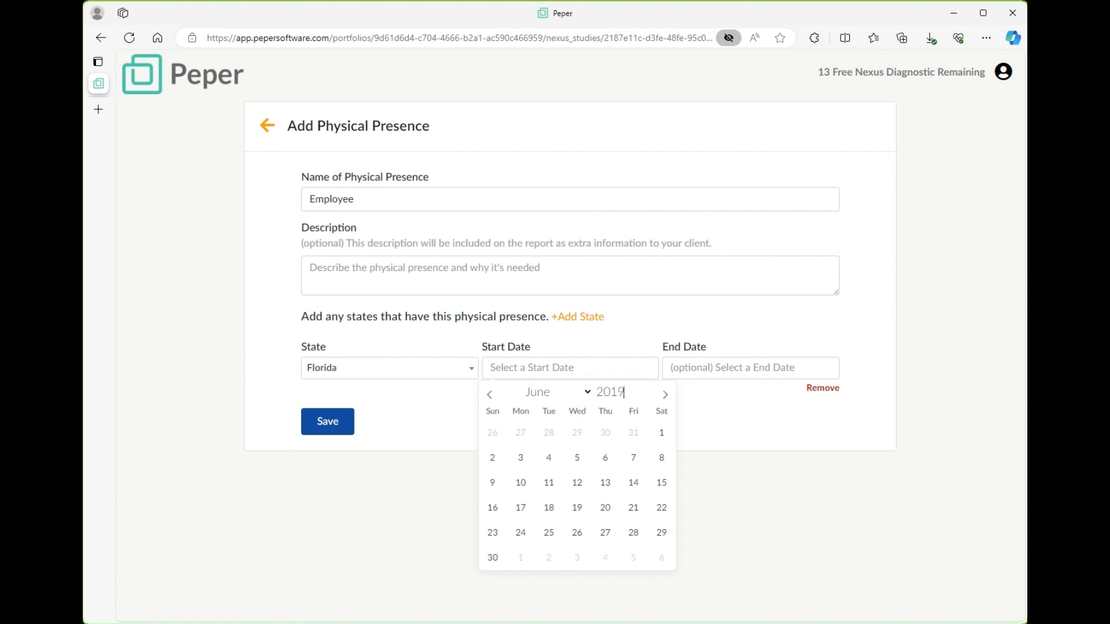
left_click(661, 432)
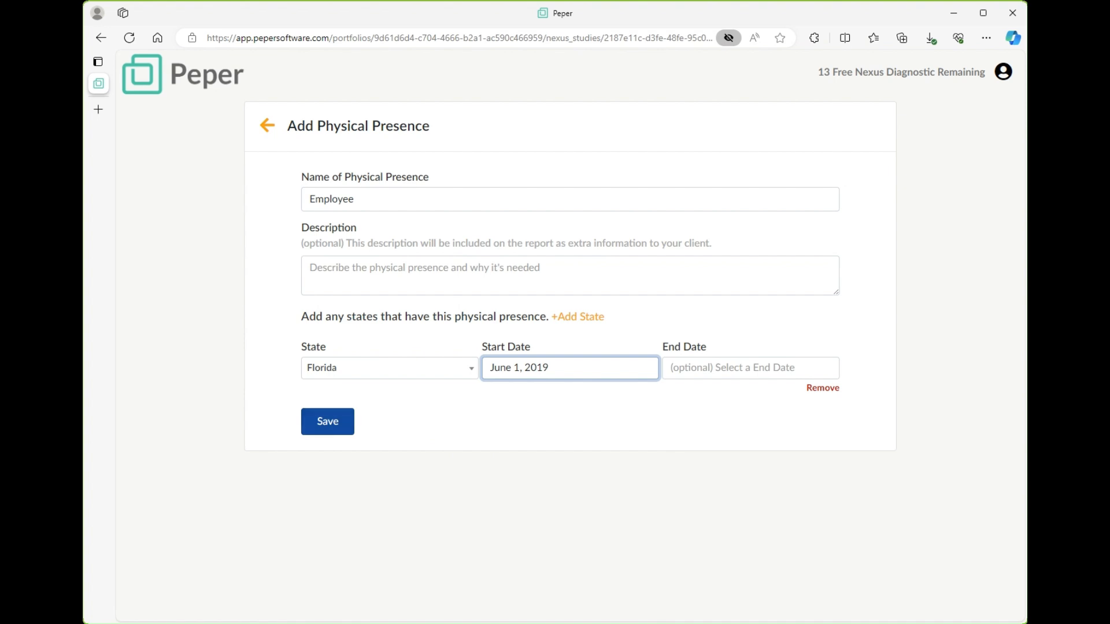
left_click(327, 421)
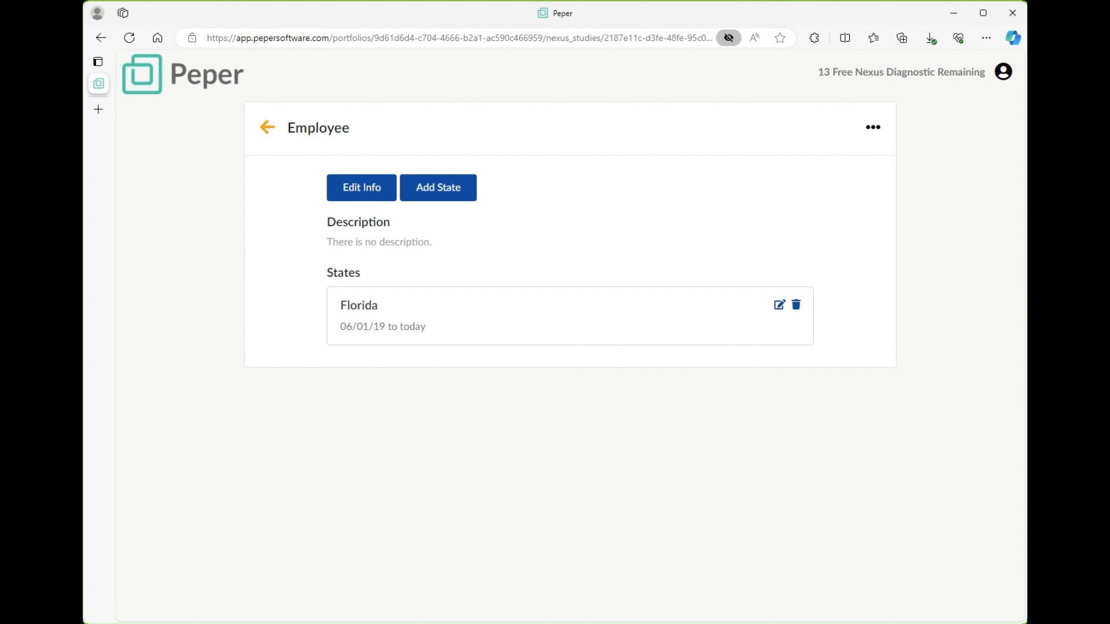
left_click(267, 128)
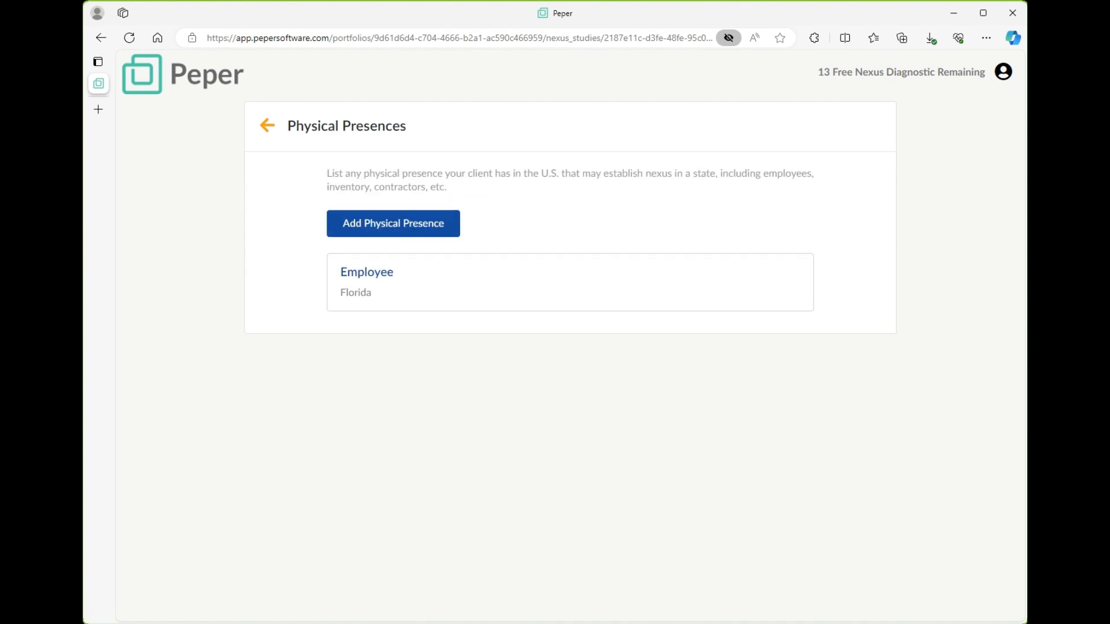
left_click(267, 126)
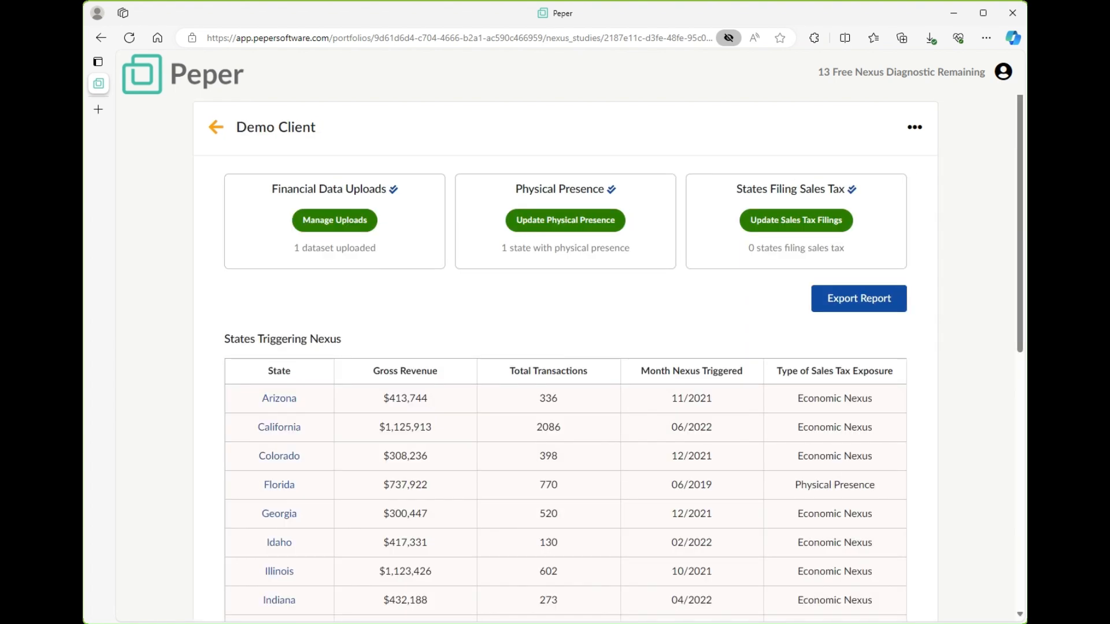
Record Arizona as a state filing sales tax with a remittance start date of 02/2020, and return to the client overview
left_click(796, 220)
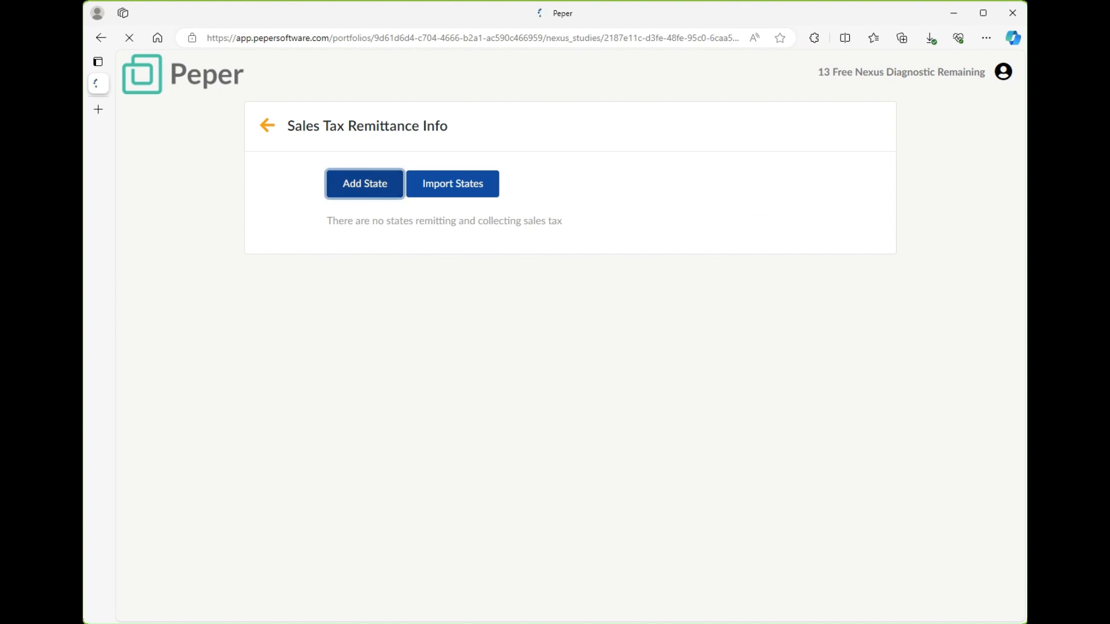
left_click(365, 184)
left_click(570, 205)
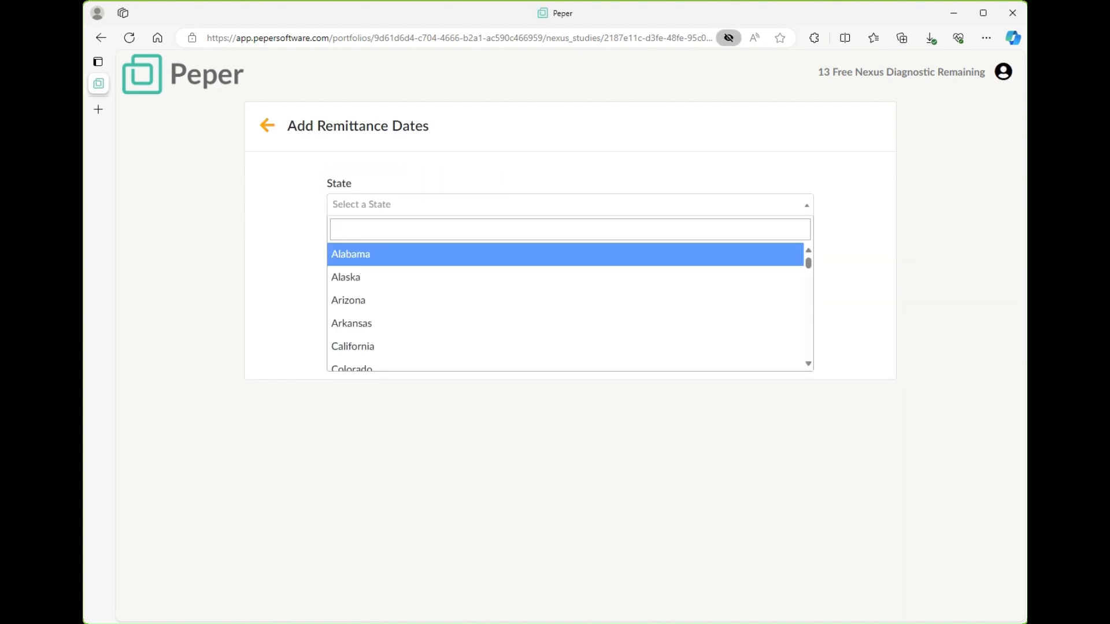
left_click(353, 301)
left_click(370, 254)
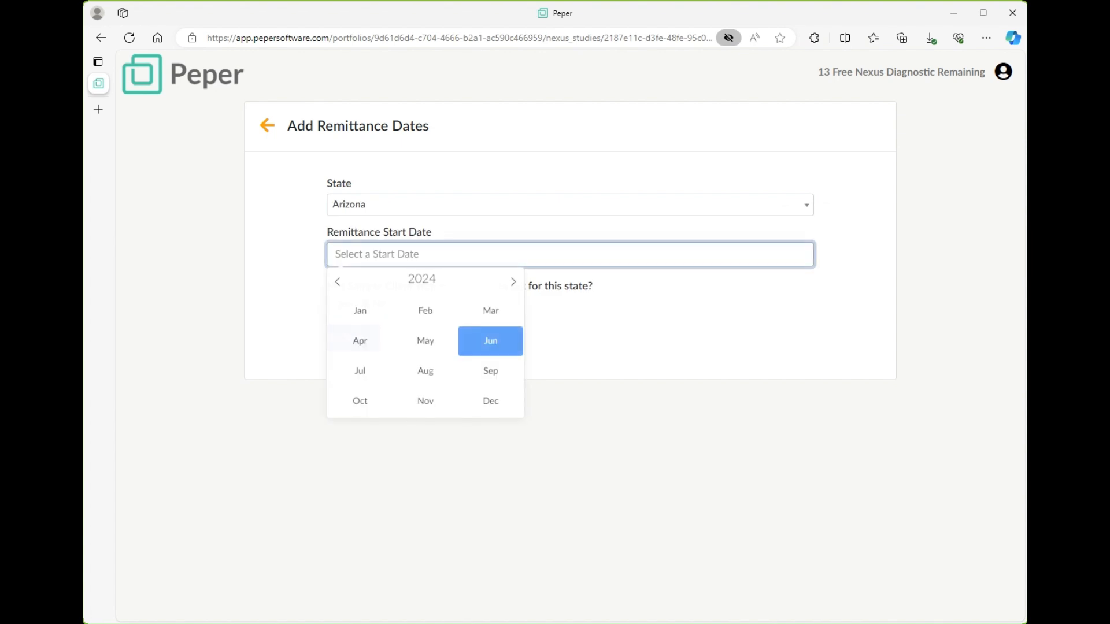
left_click(442, 284)
left_click(442, 284)
left_click(442, 284)
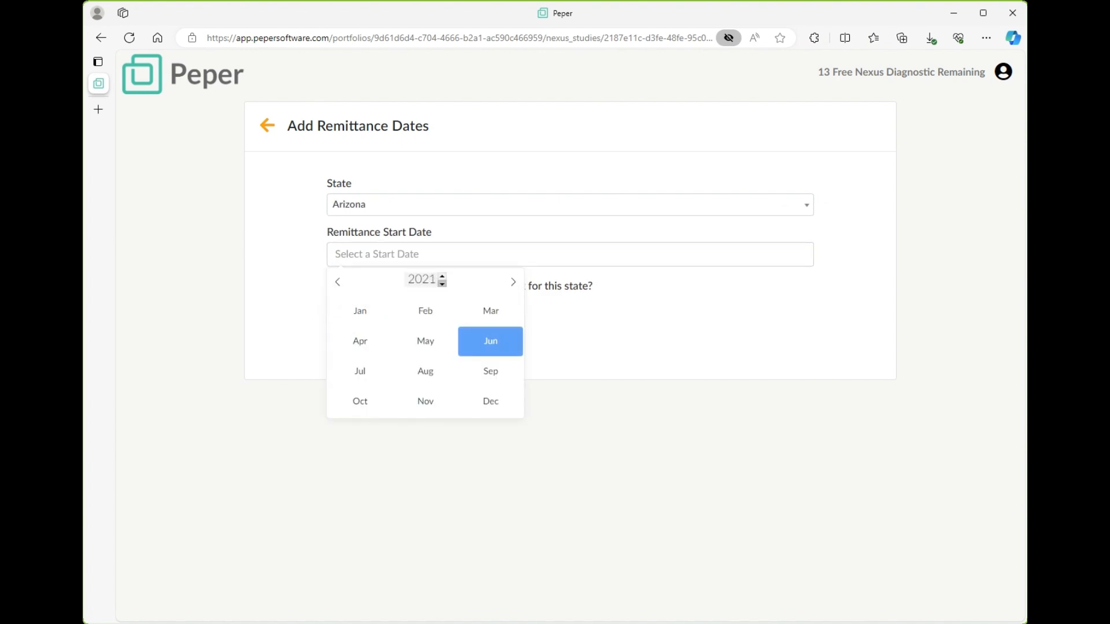
left_click(442, 284)
left_click(426, 311)
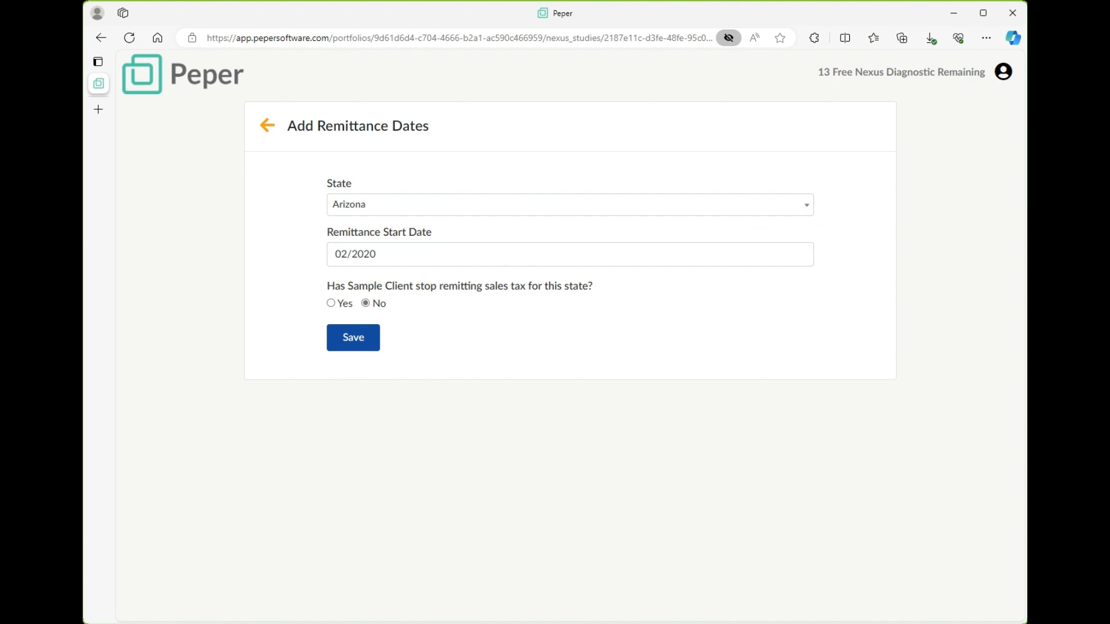
left_click(354, 338)
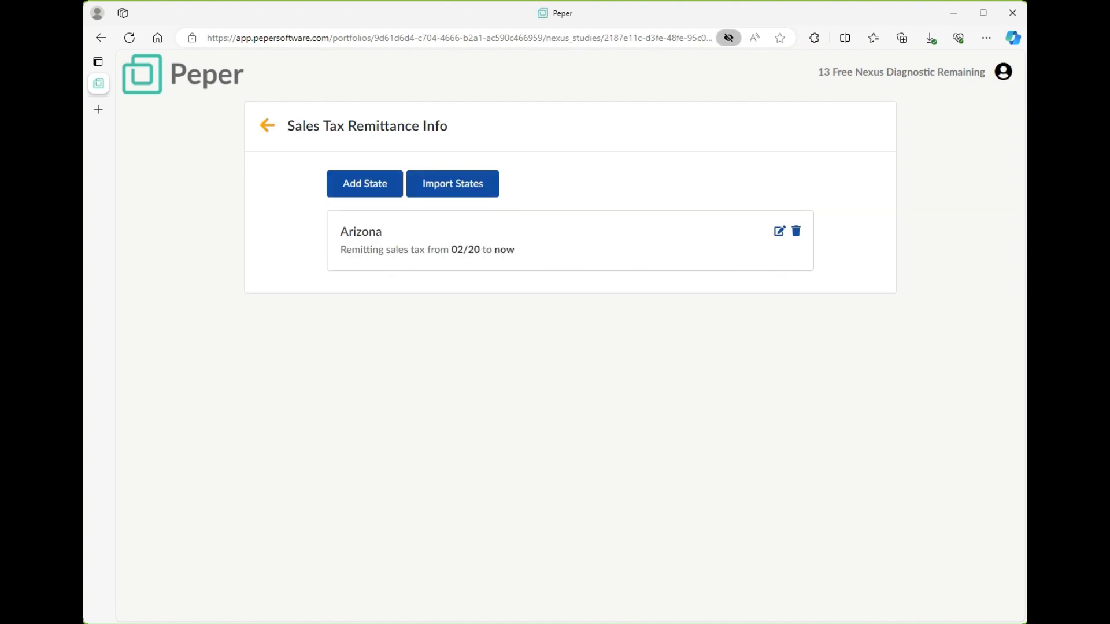
left_click(267, 126)
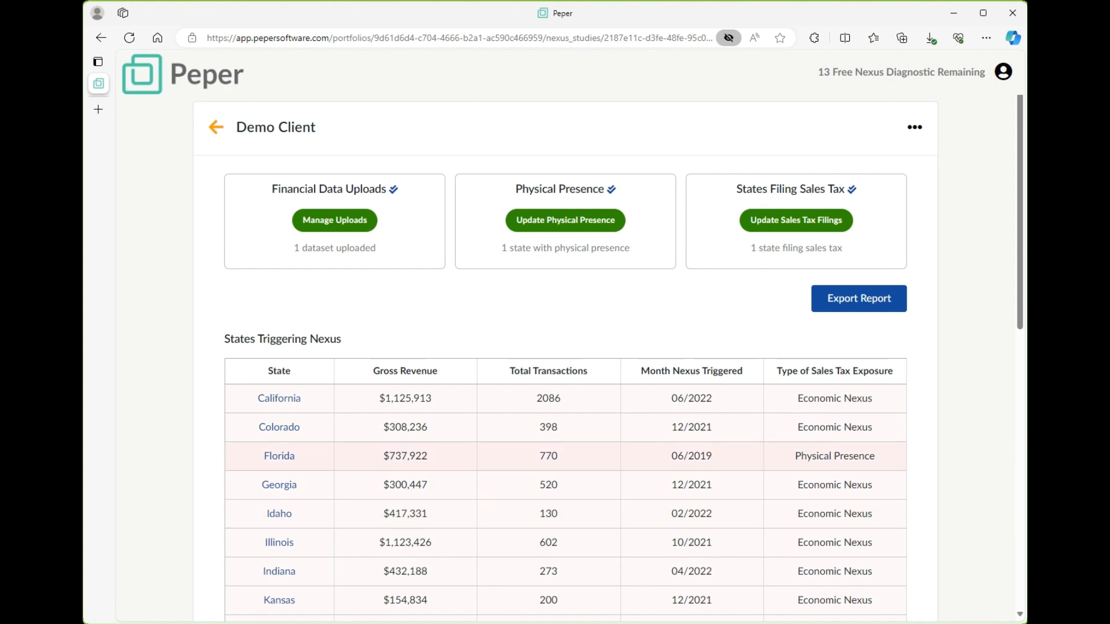
Review the states triggering nexus and those filing sales tax, and expand the results to include all other states
scroll(555, 358, "down", 5)
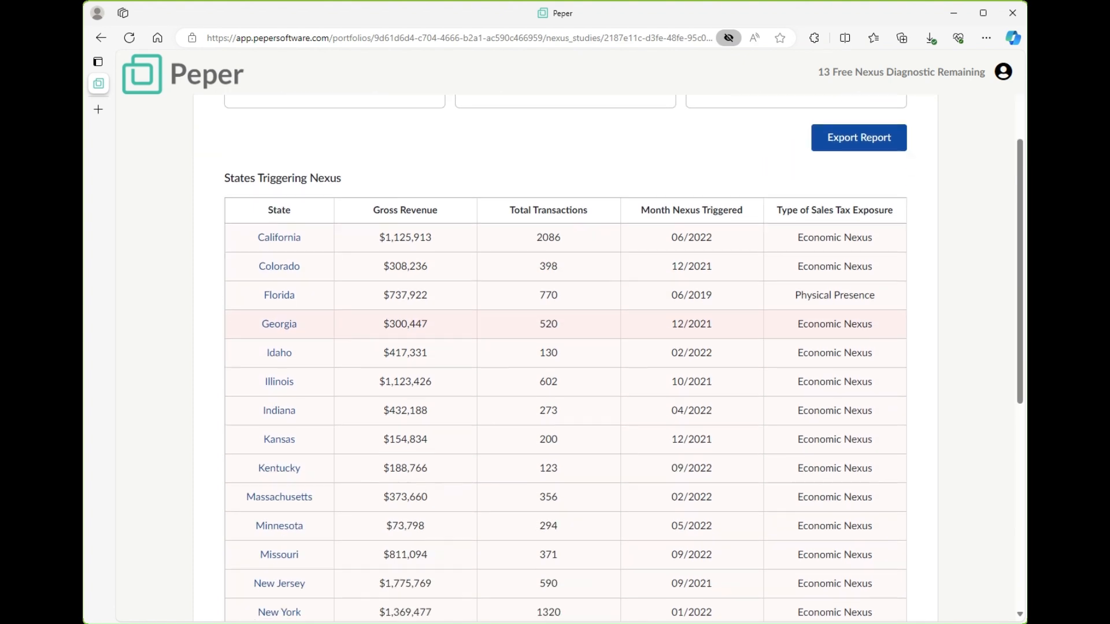
scroll(555, 359, "down", 5)
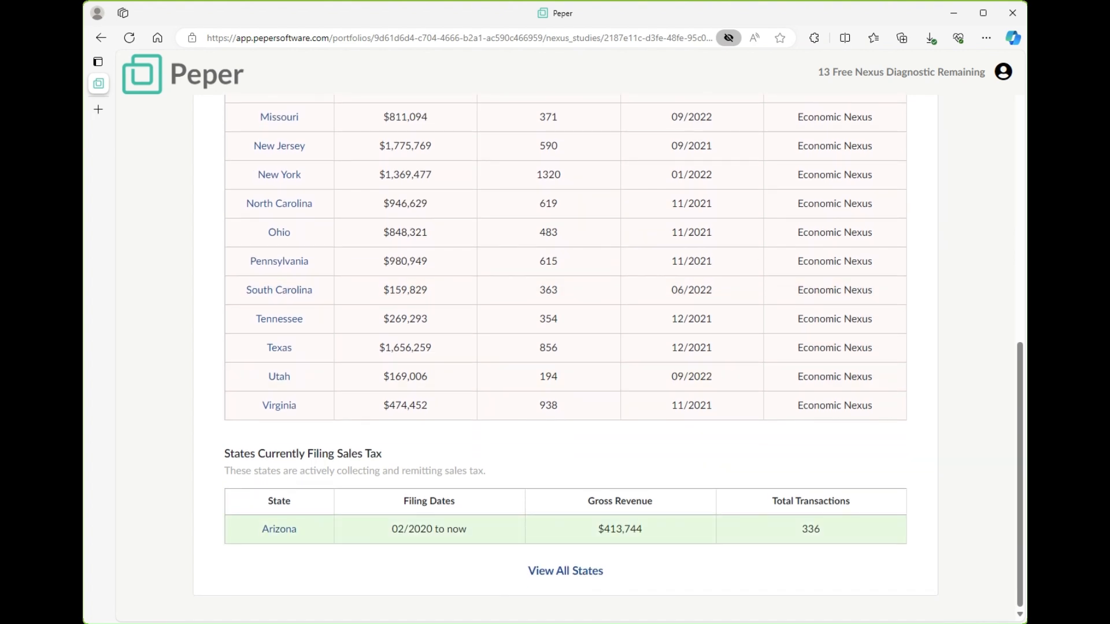
left_click(566, 571)
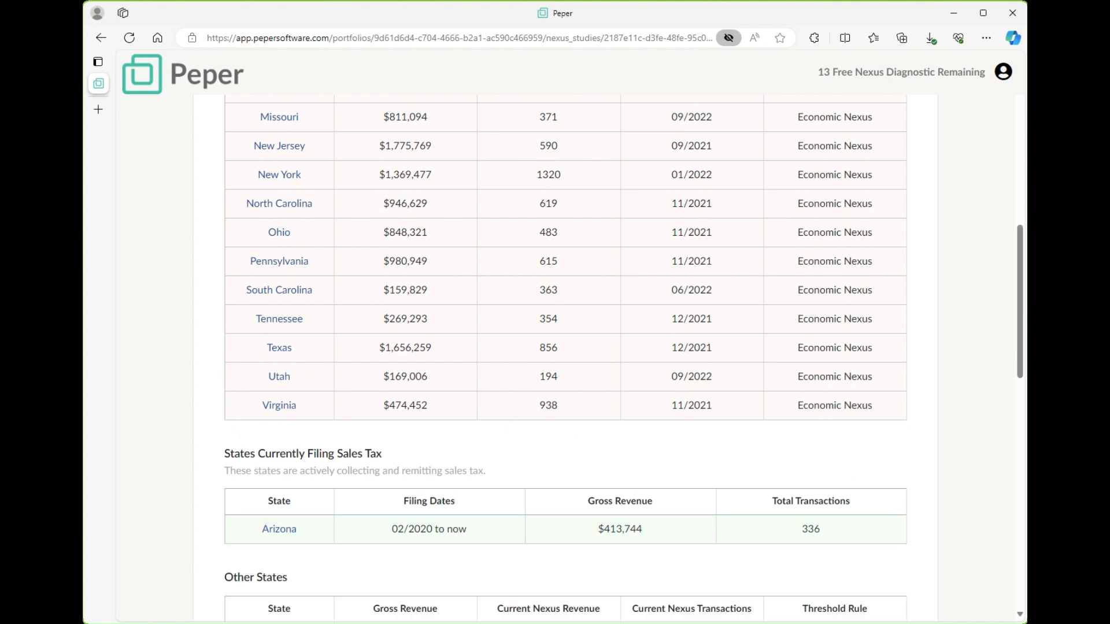
scroll(555, 358, "down", 3)
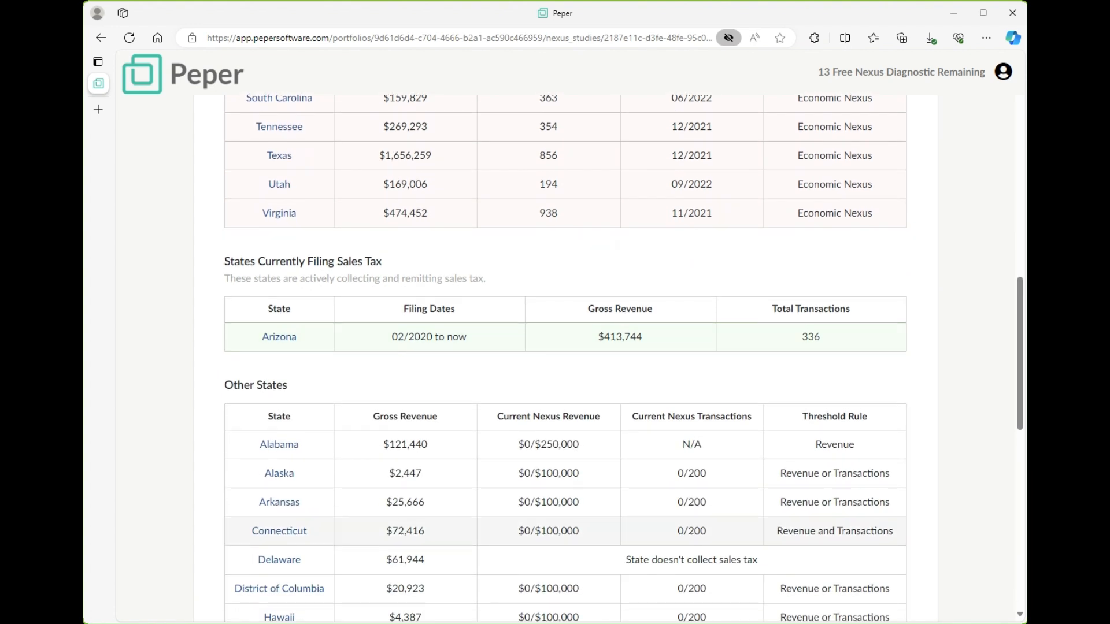
scroll(555, 359, "up", 10)
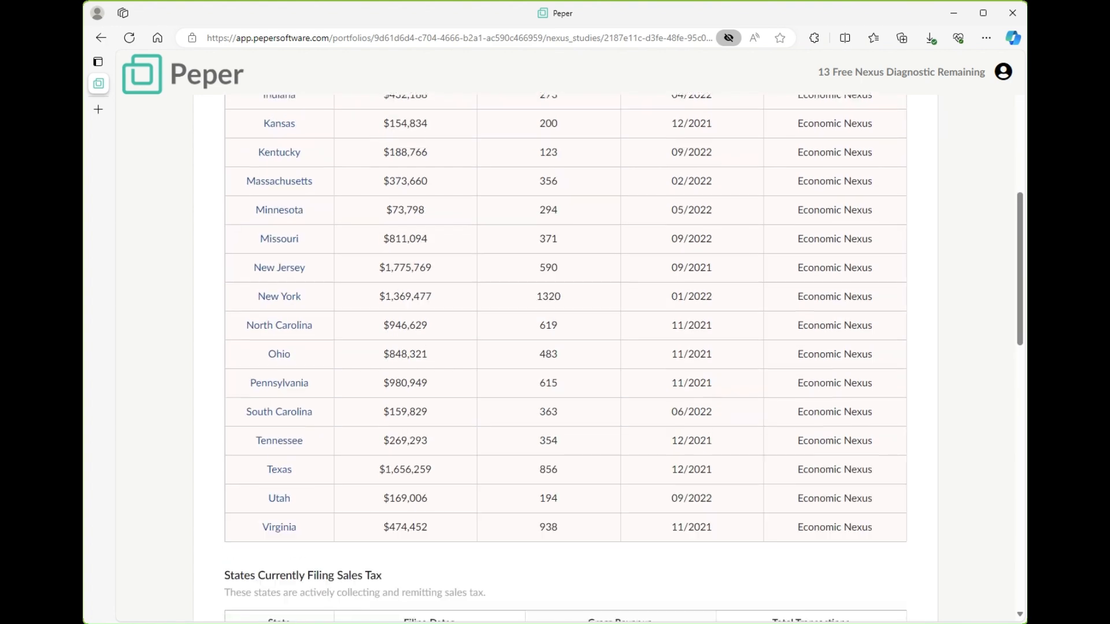
scroll(555, 358, "up", 3)
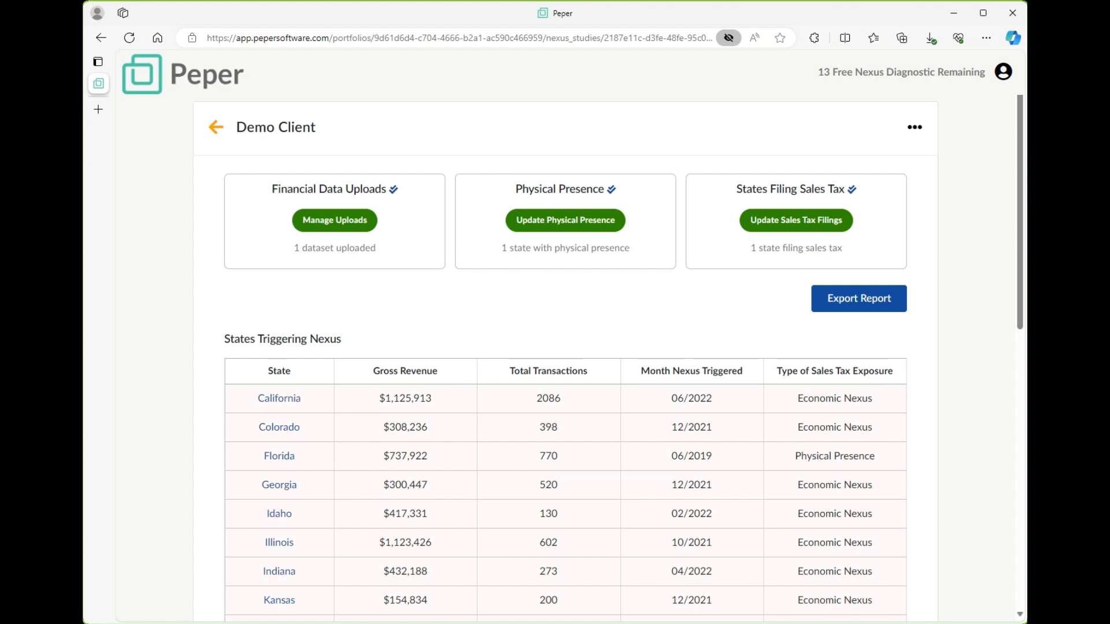
Examine California's nexus details, including the VDA liability breakdown, yearly exposure, and economic nexus activity with its effective date
left_click(279, 399)
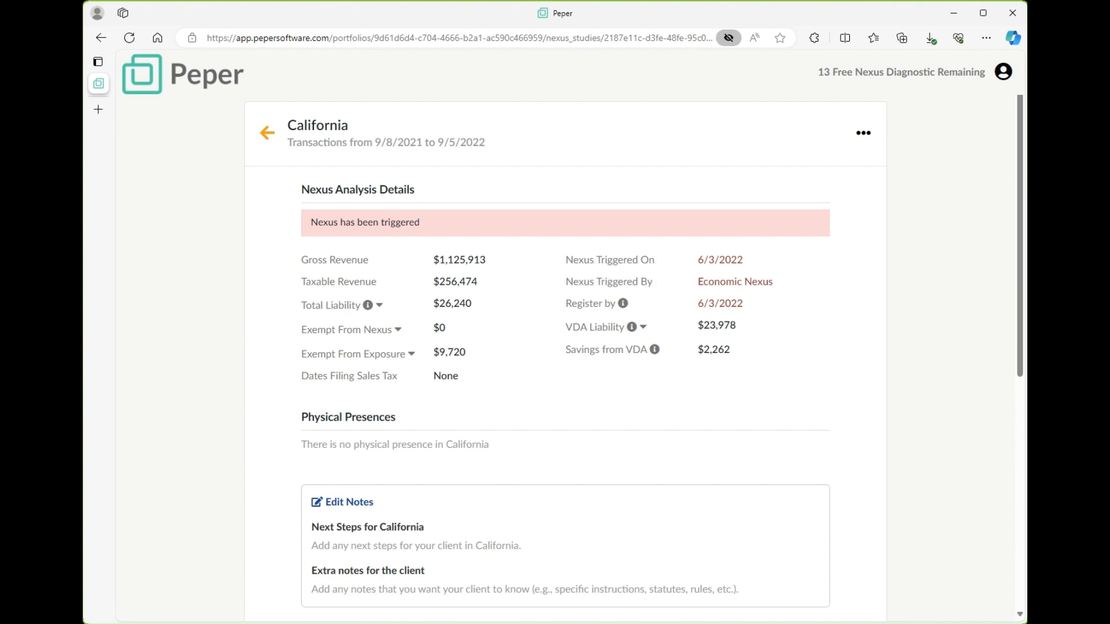
left_click(642, 328)
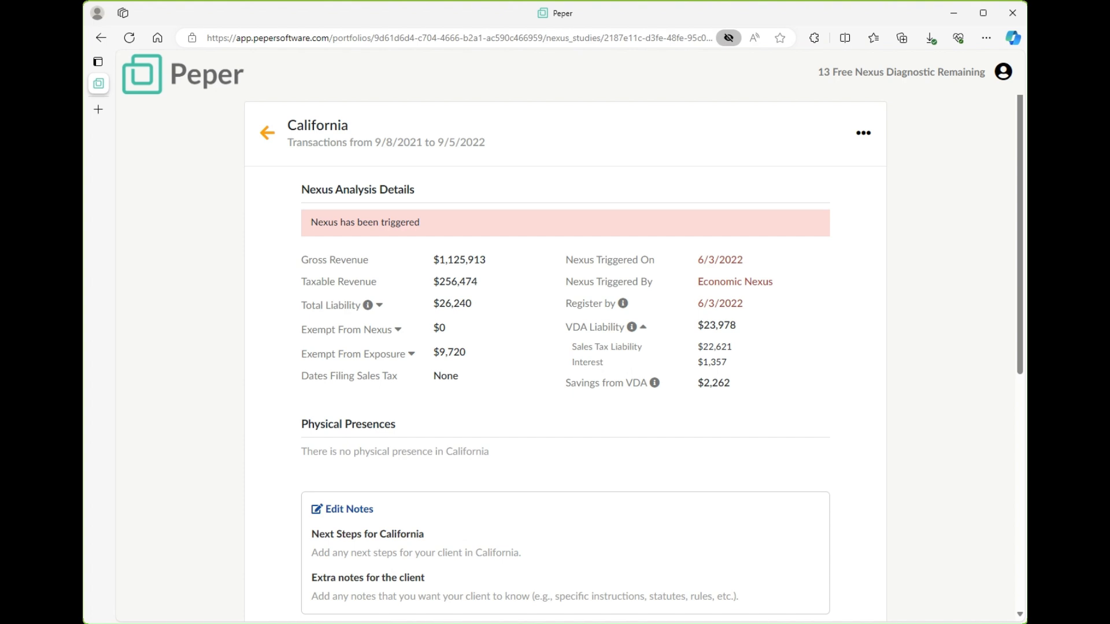
scroll(565, 347, "down", 1)
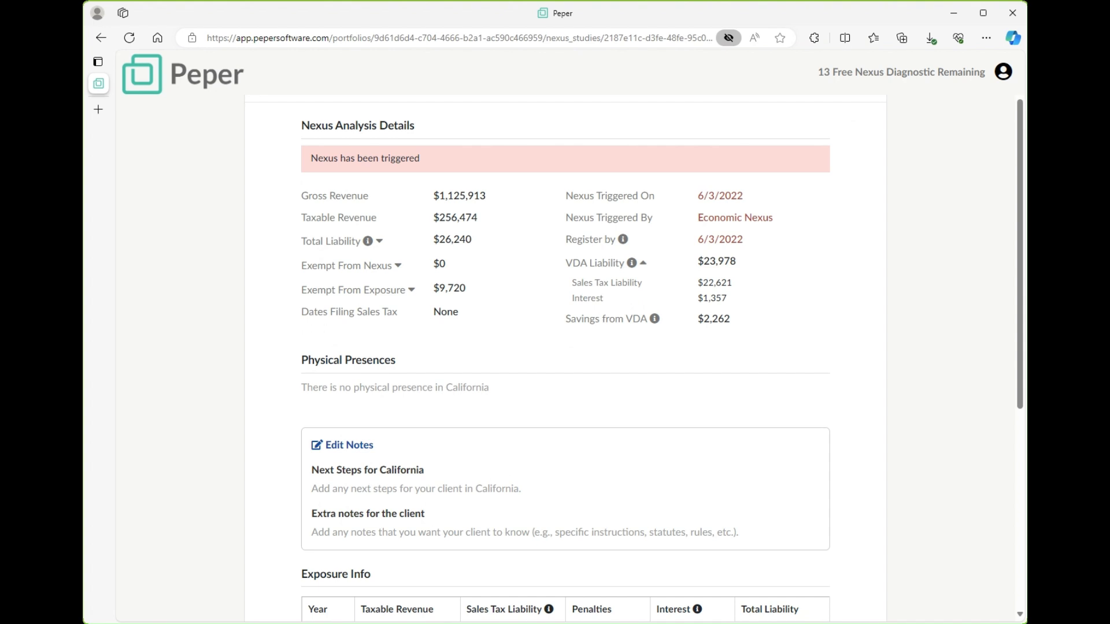
scroll(565, 358, "down", 5)
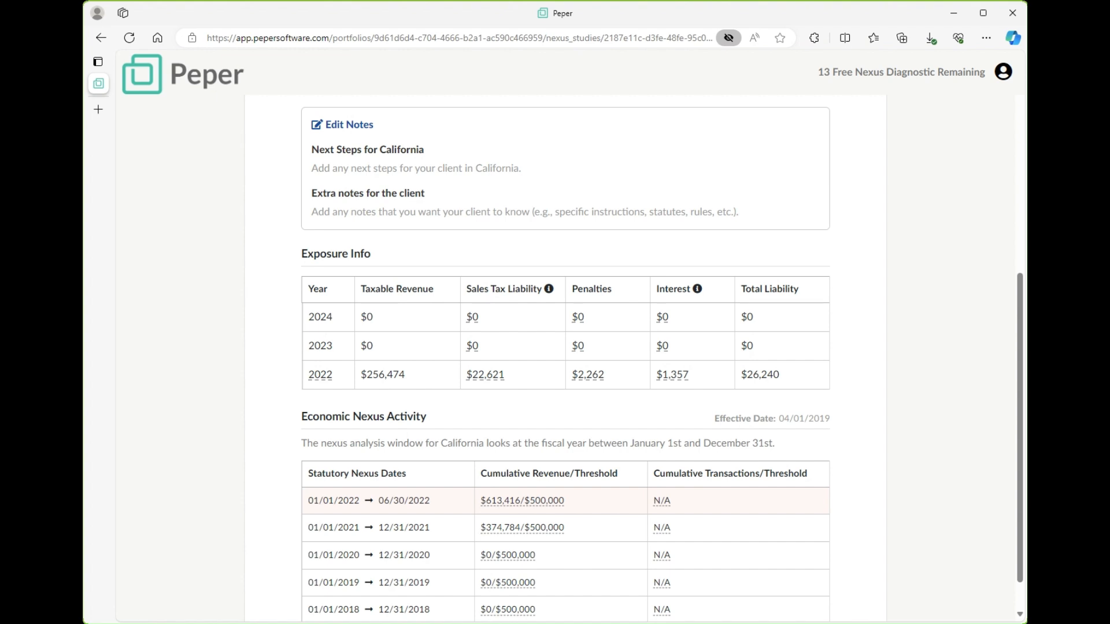
mouse_move(485, 375)
scroll(565, 358, "down", 1)
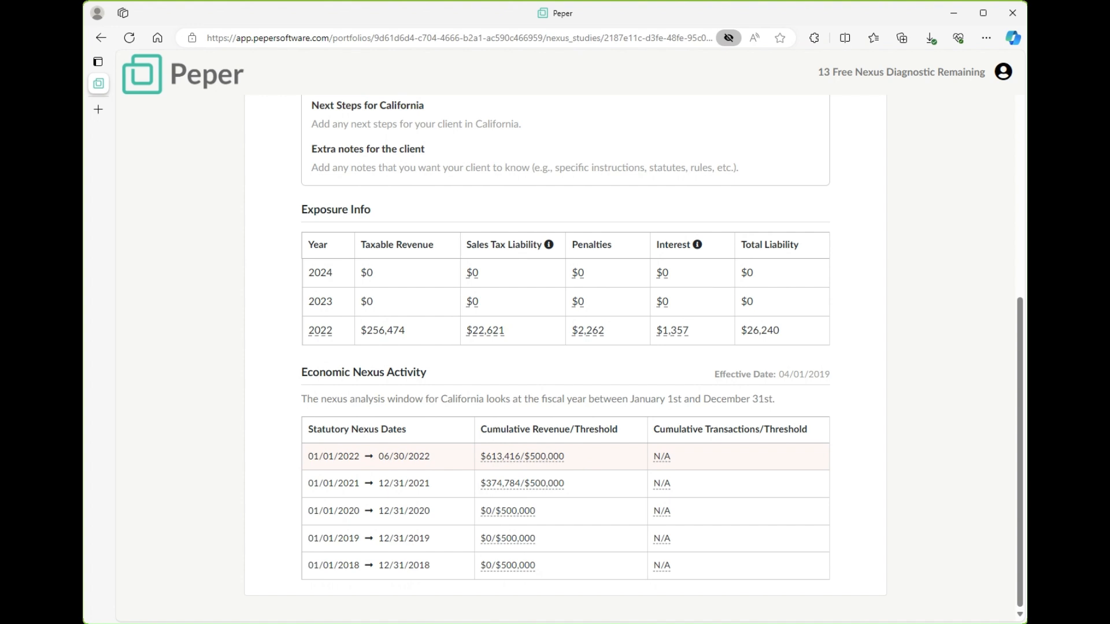
left_click_drag(831, 375, 778, 375)
left_click(778, 375)
scroll(566, 358, "up", 7)
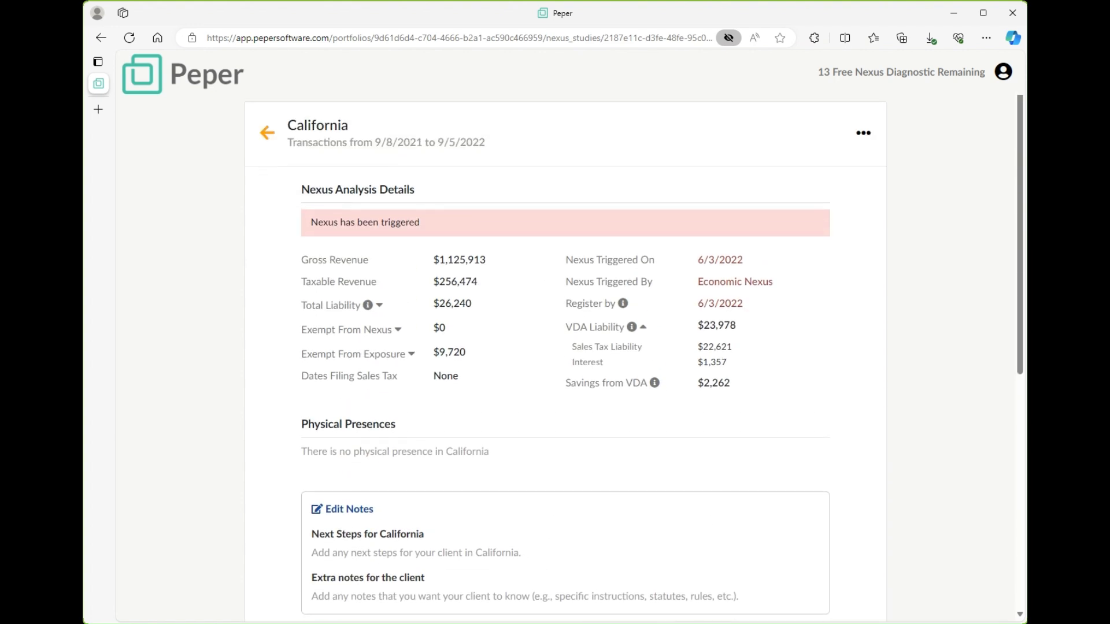
Save Voluntary Disclosure Recommended as the next step in California's notes, and return to the client overview
scroll(566, 358, "down", 1)
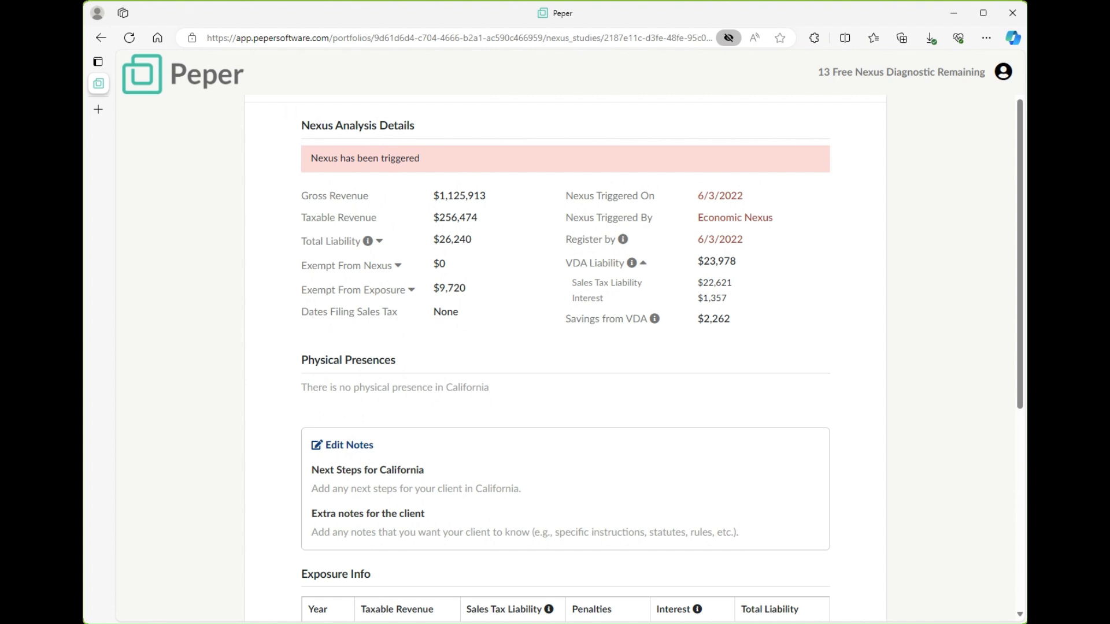
left_click(343, 445)
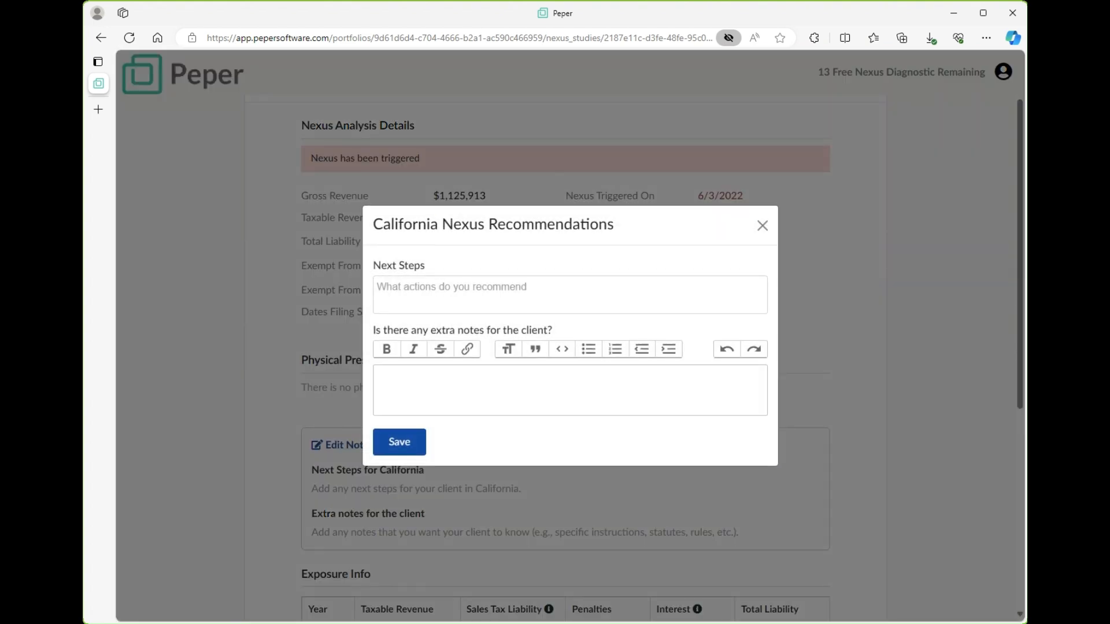
left_click(570, 294)
key("Down")
key("Down")
key("Return")
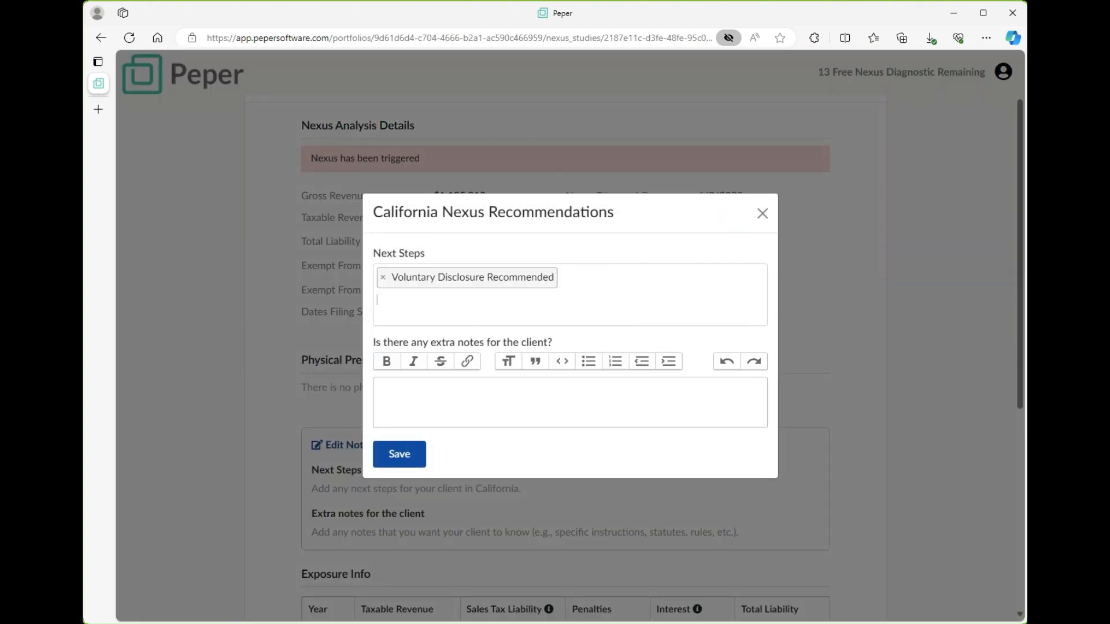
left_click(417, 401)
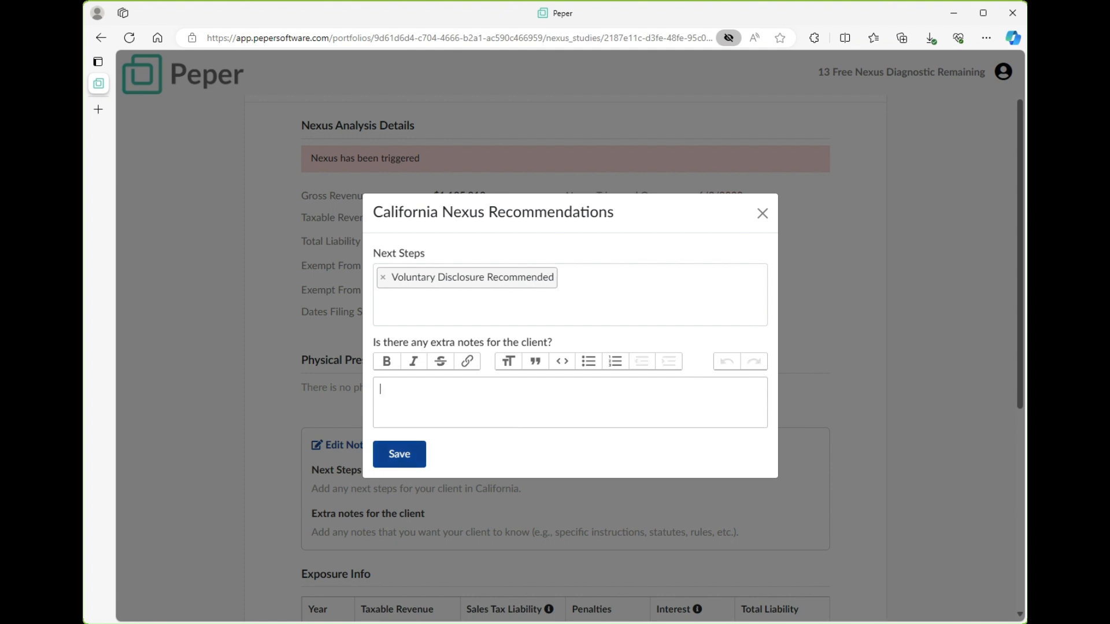
left_click(399, 454)
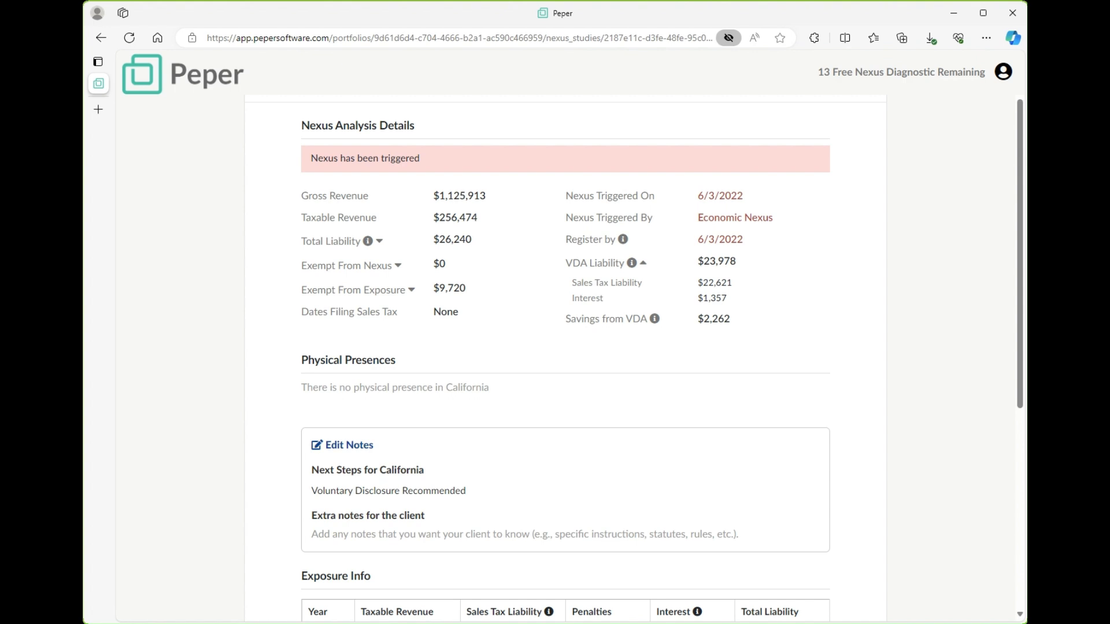
scroll(565, 347, "up", 1)
left_click(267, 133)
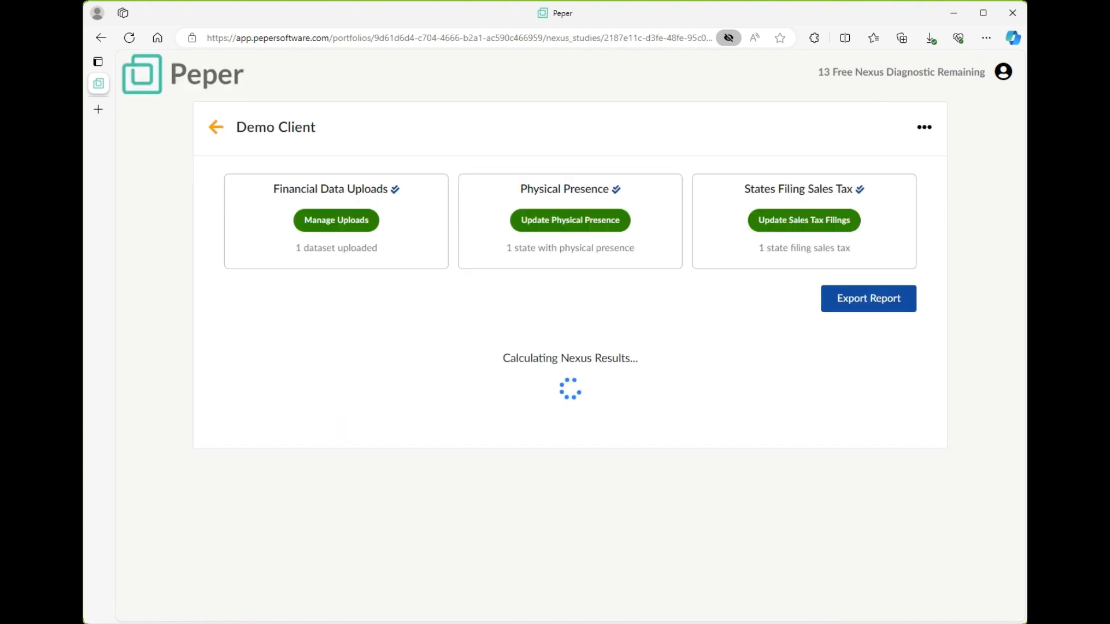